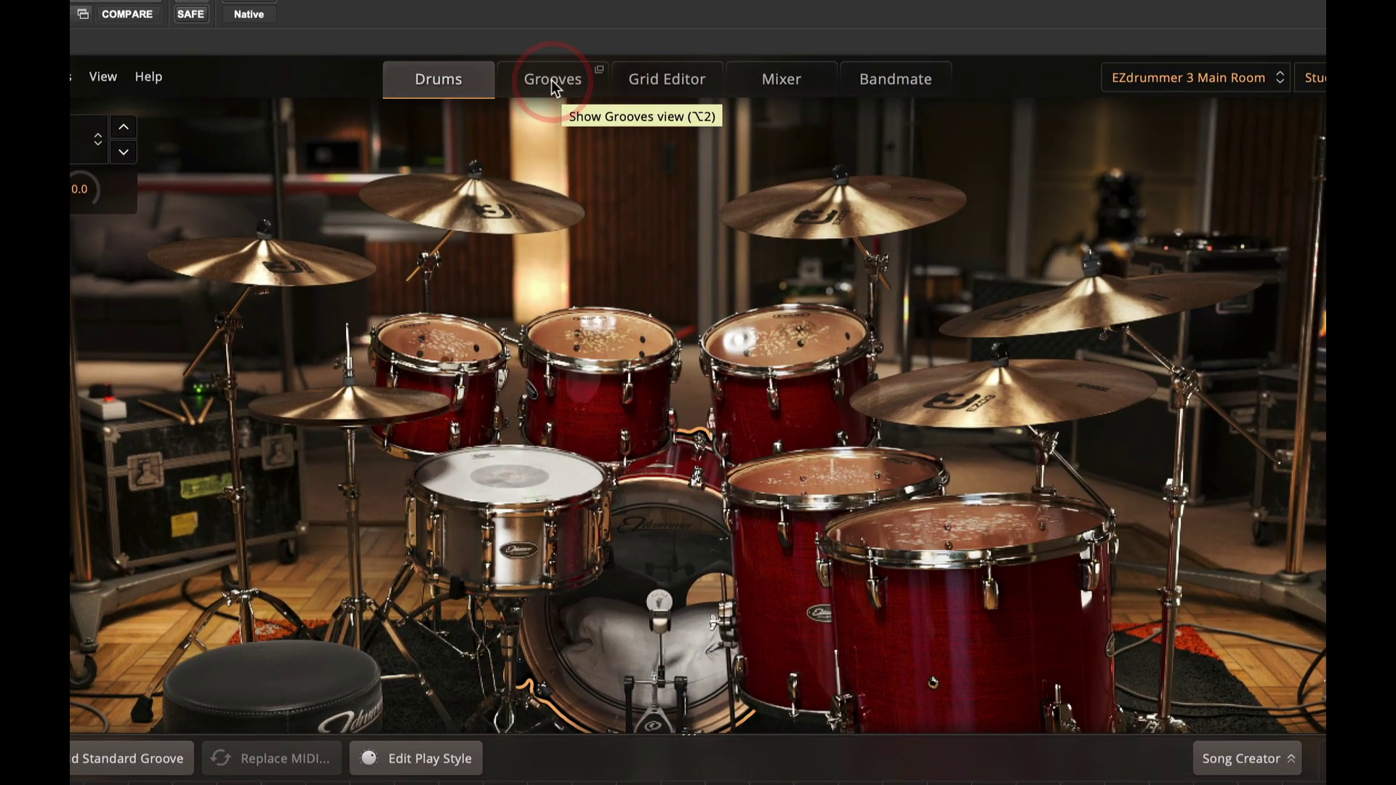
# - Switch EZdrummer 3 to the Grooves browser and select the EZdrummer 3 library
pyautogui.click(551, 80)
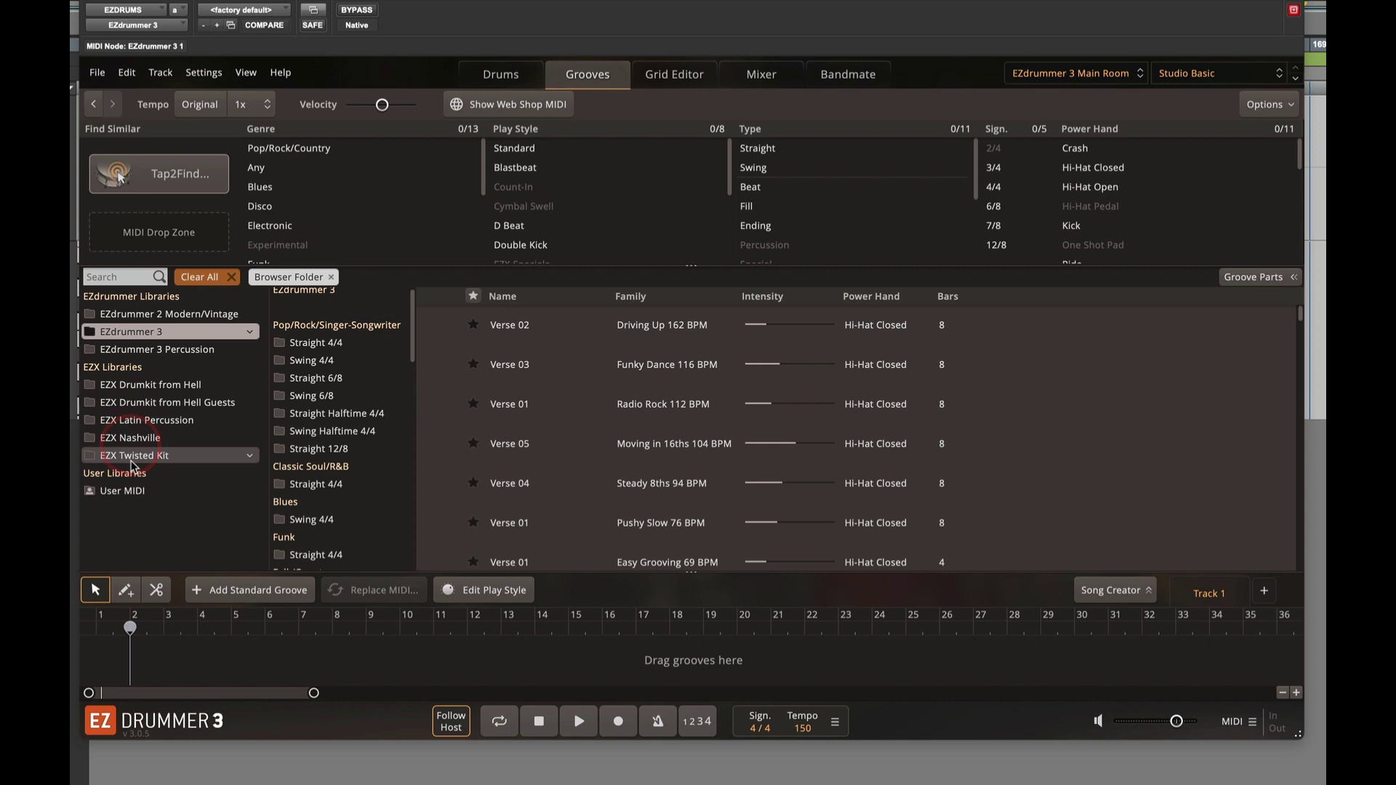
pyautogui.click(137, 511)
pyautogui.click(155, 295)
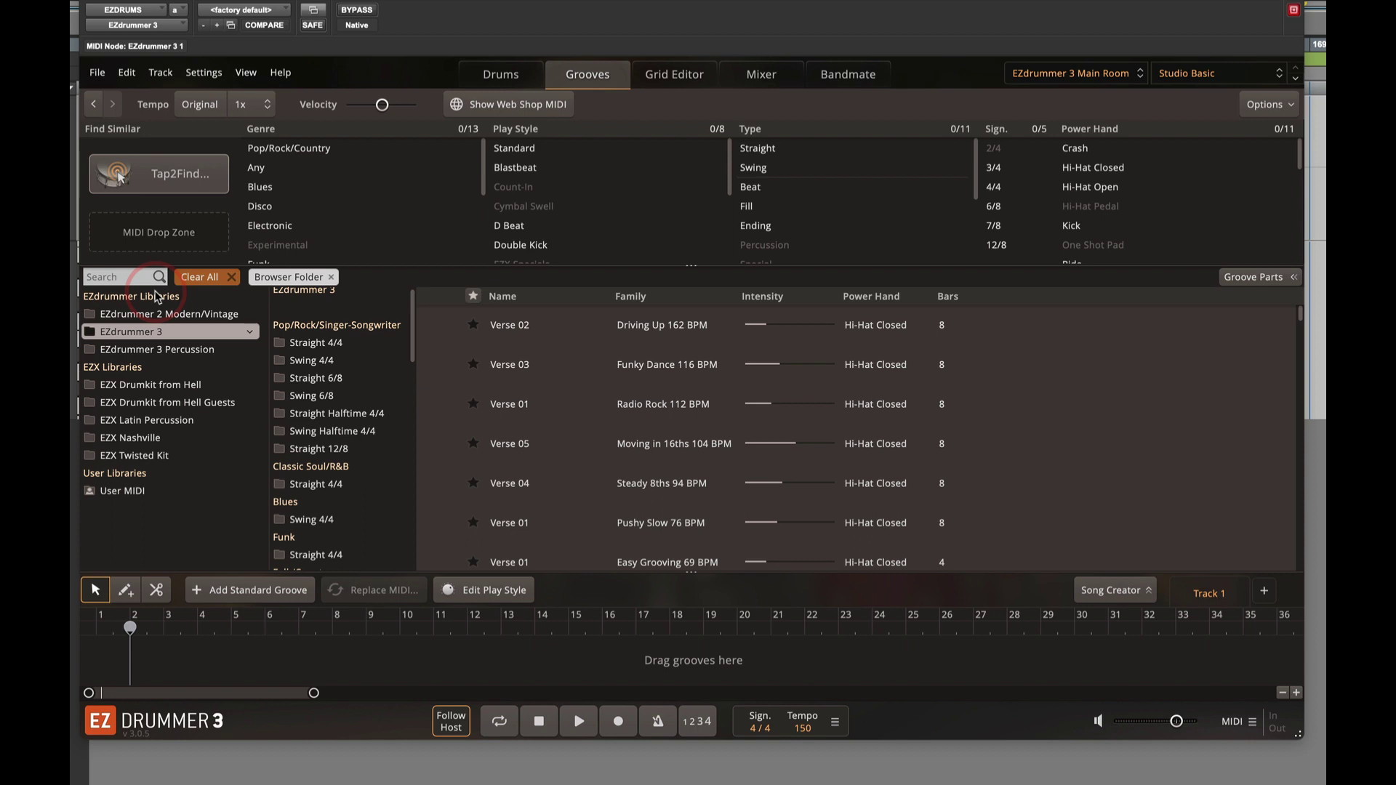
# - Open the Pop/Rock Straight 4/4 groove folder to list its song folders, starting with Diva Ballad 57 BPM
pyautogui.click(150, 333)
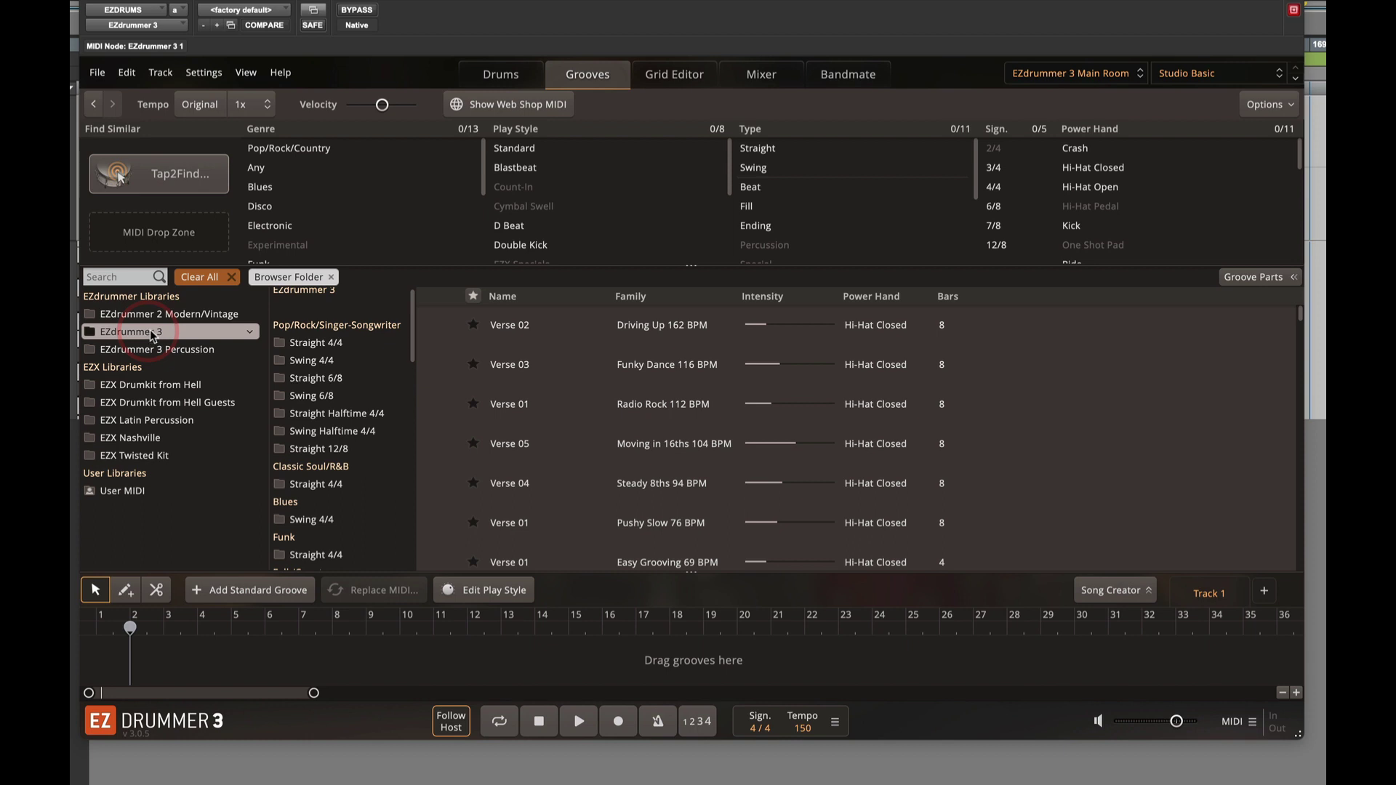
pyautogui.click(336, 344)
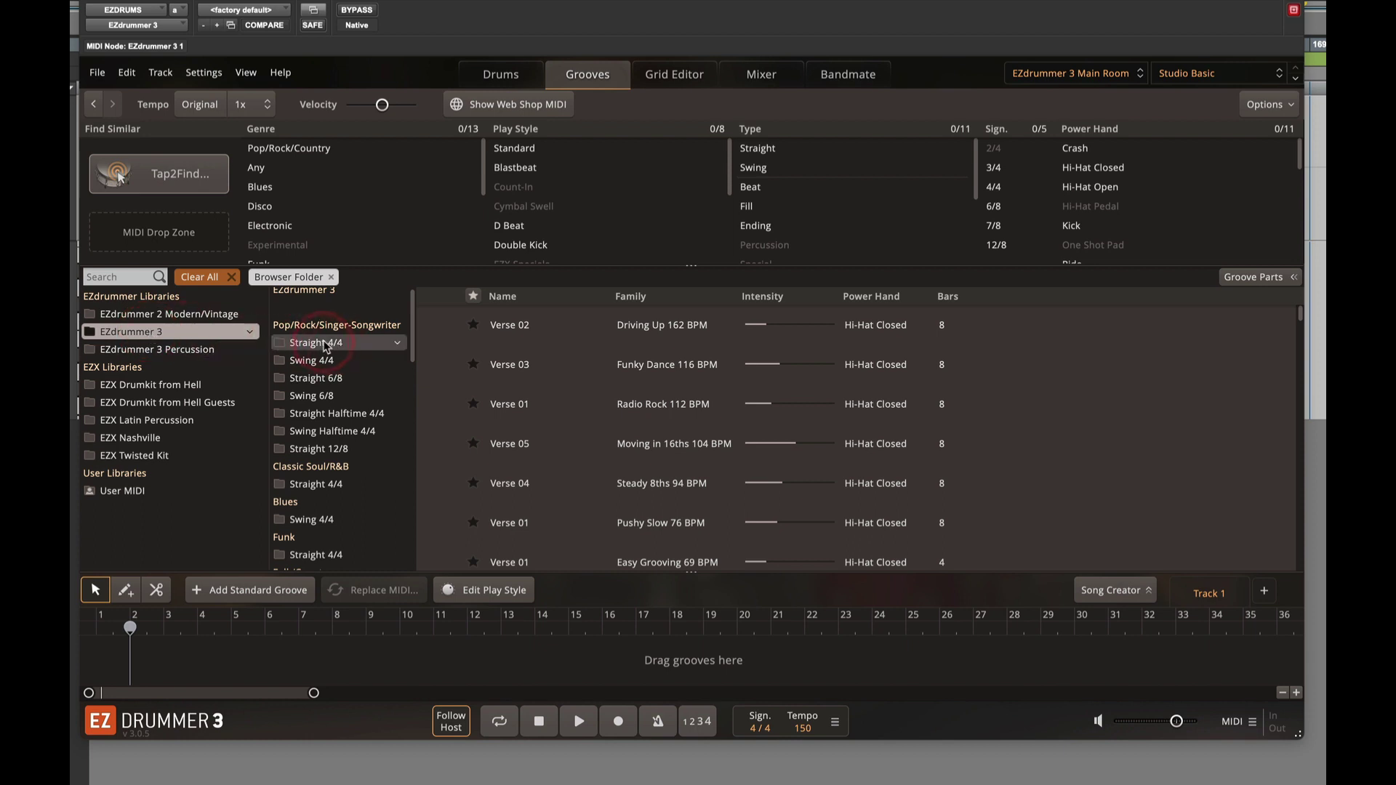
pyautogui.scroll(-10, 324, 349)
pyautogui.scroll(10, 324, 347)
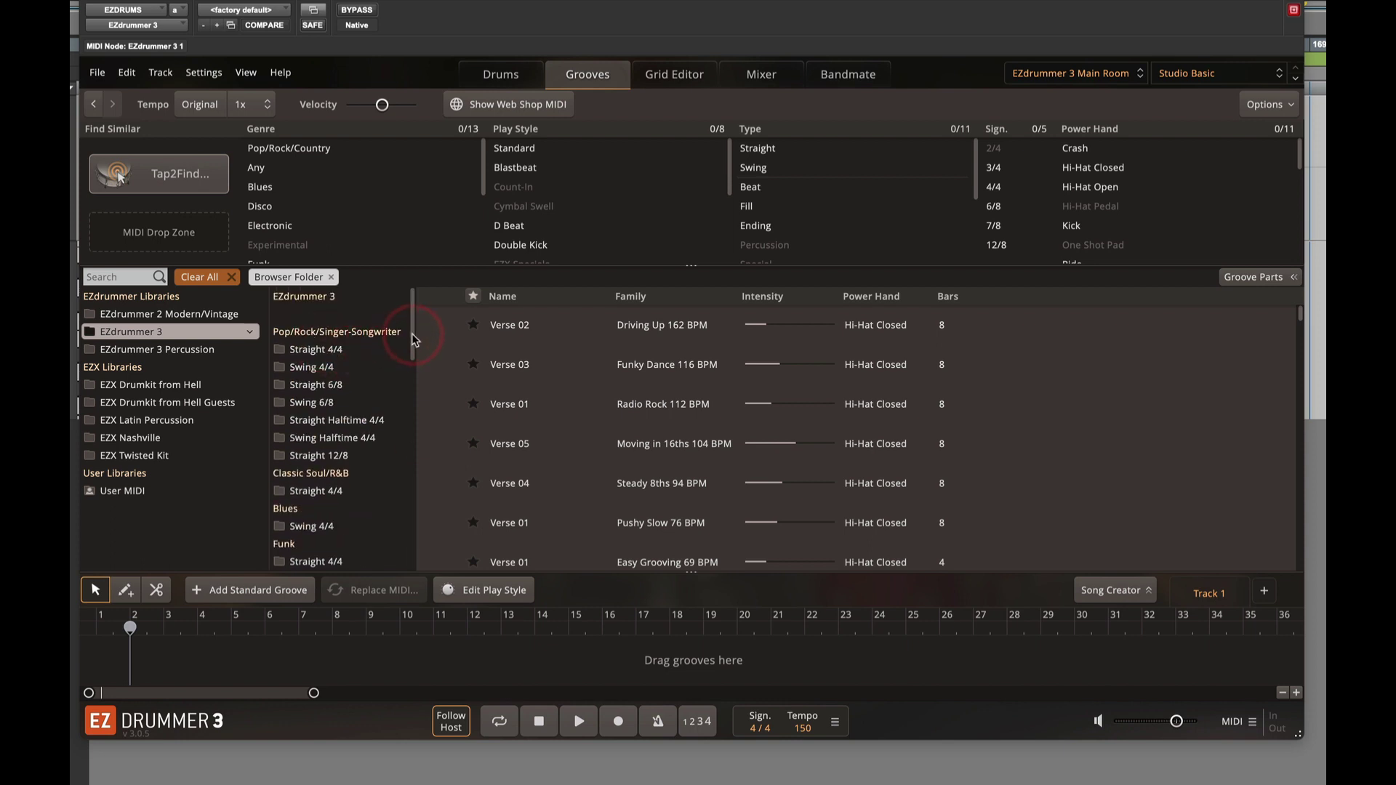
pyautogui.scroll(-6, 411, 333)
pyautogui.scroll(6, 412, 342)
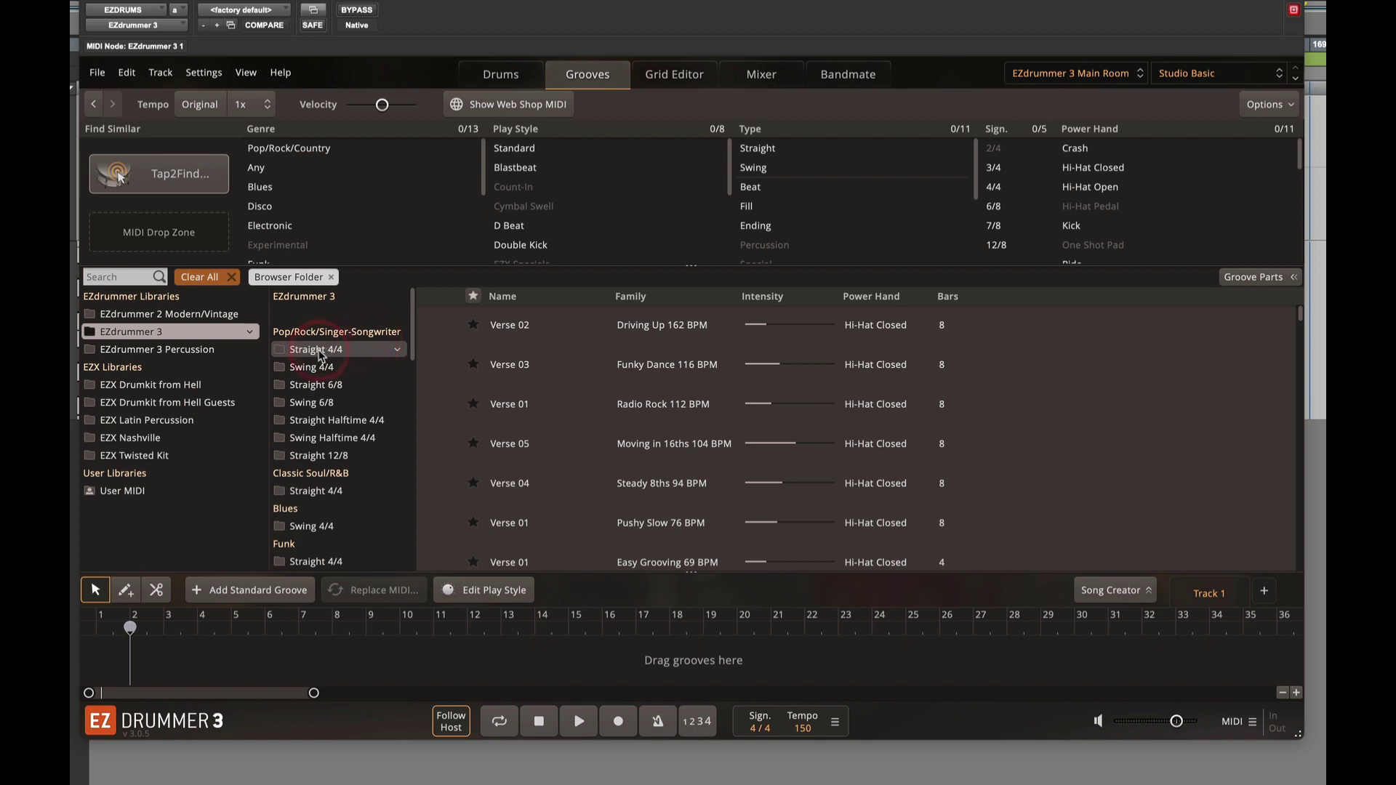
pyautogui.click(318, 352)
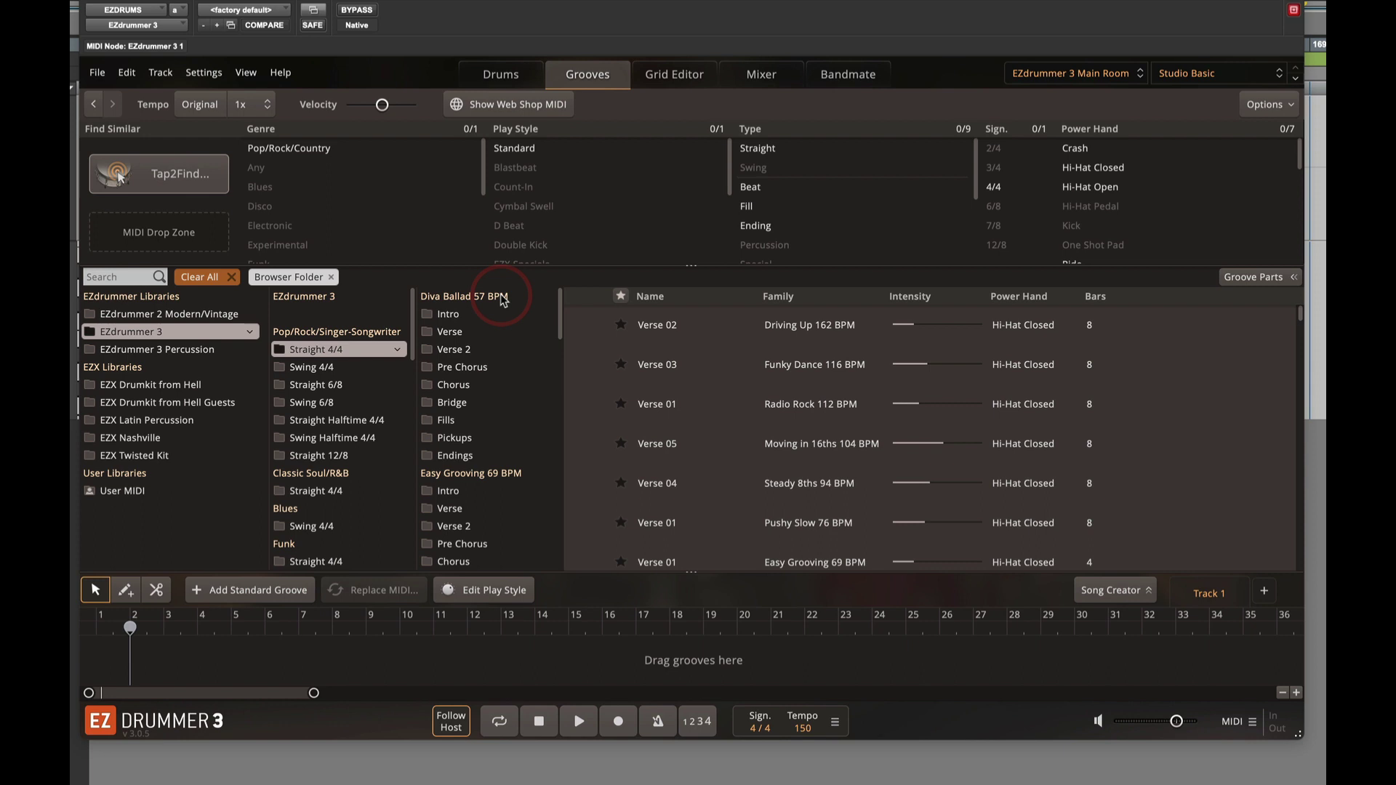
pyautogui.moveTo(560, 298); pyautogui.dragTo(546, 266)
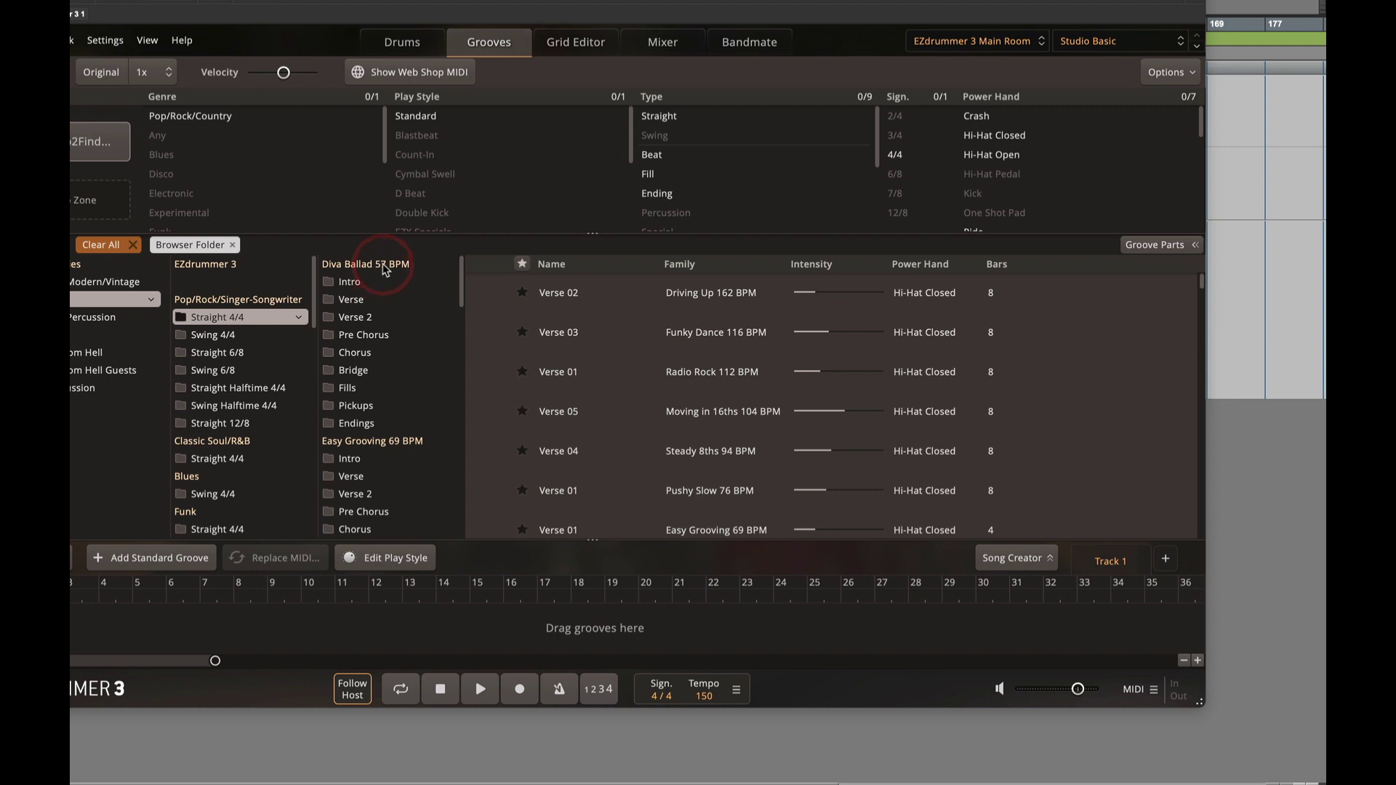
# - Show the Diva Ballad 57 BPM verse grooves and audition Verse 01
pyautogui.click(351, 300)
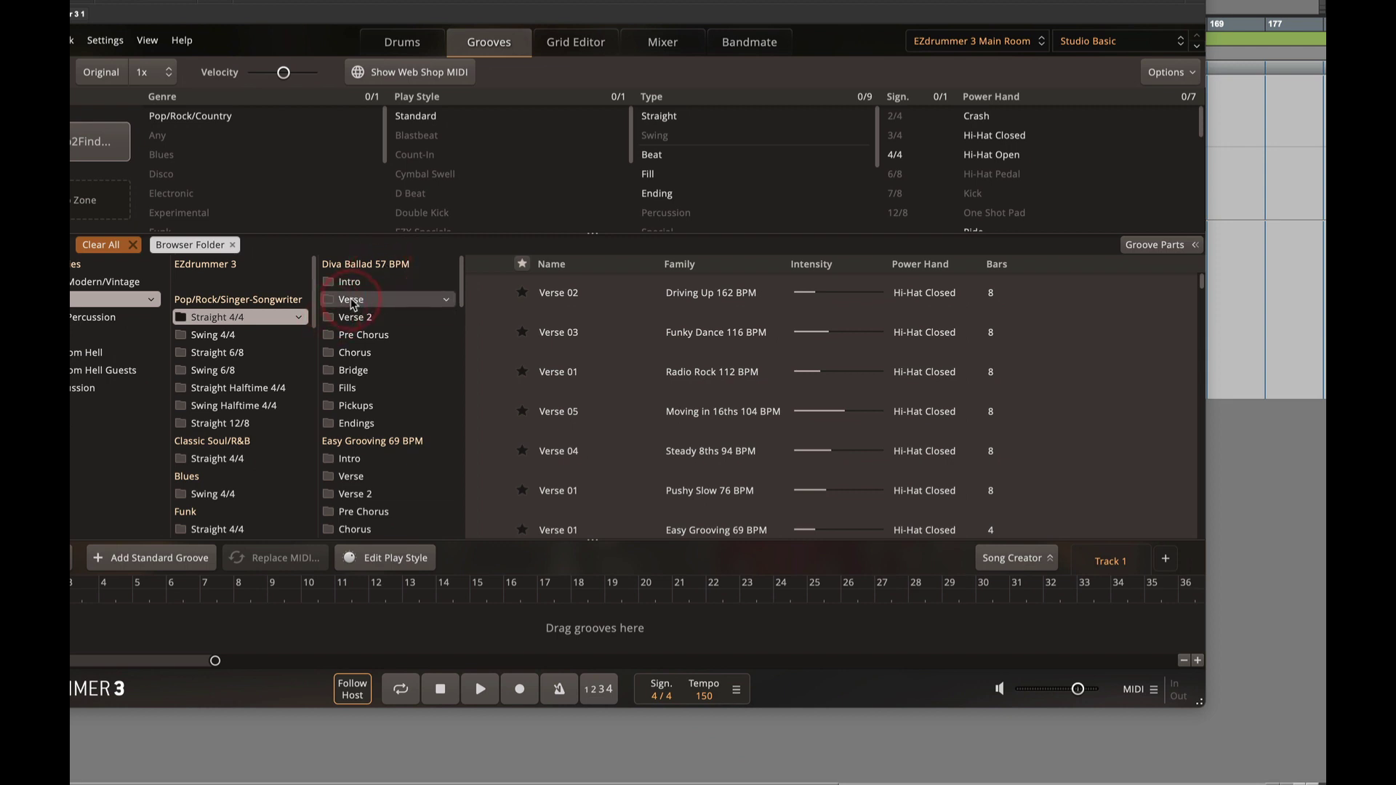
pyautogui.click(491, 292)
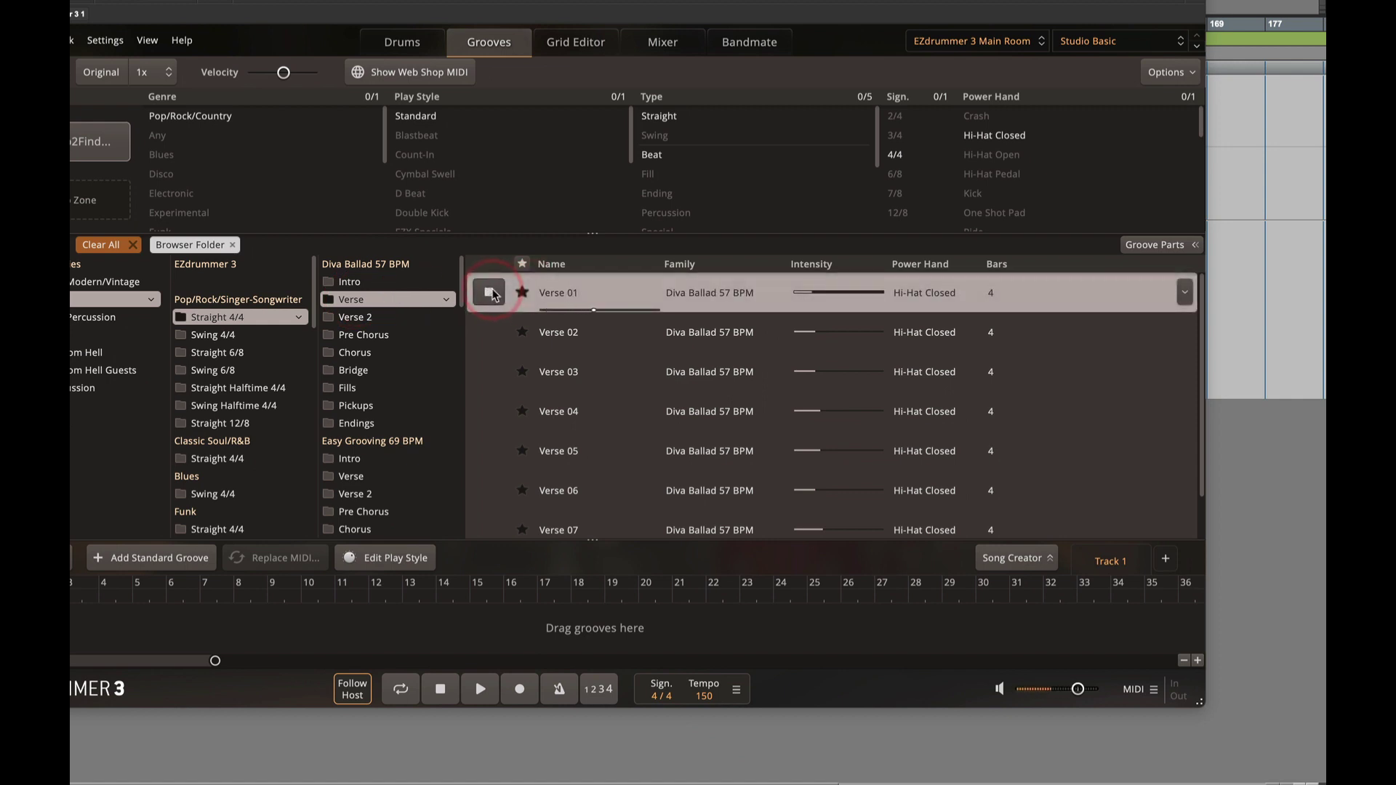
pyautogui.click(491, 293)
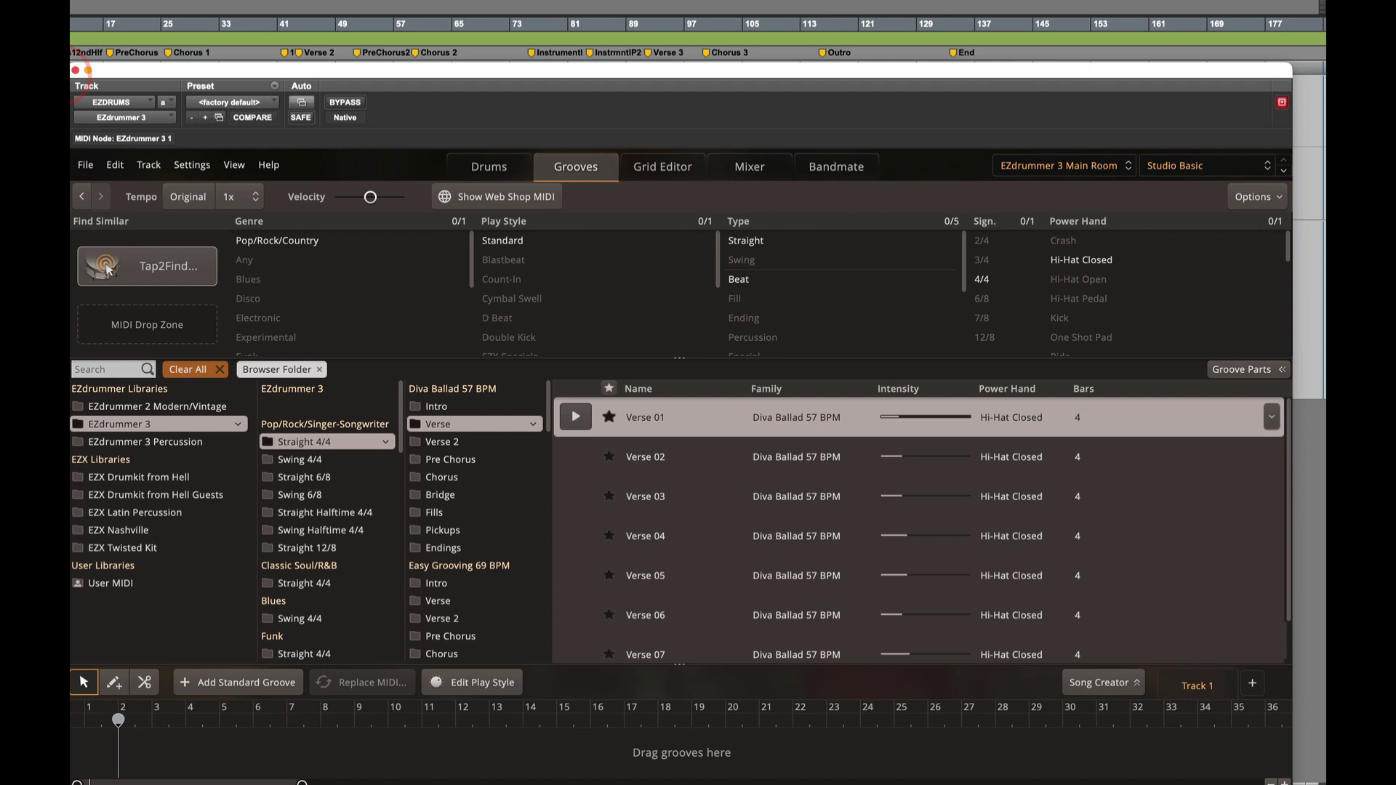
# - Move the plugin window up-left and scroll the folder column to the Driving Up 162 BPM song
pyautogui.click(168, 70)
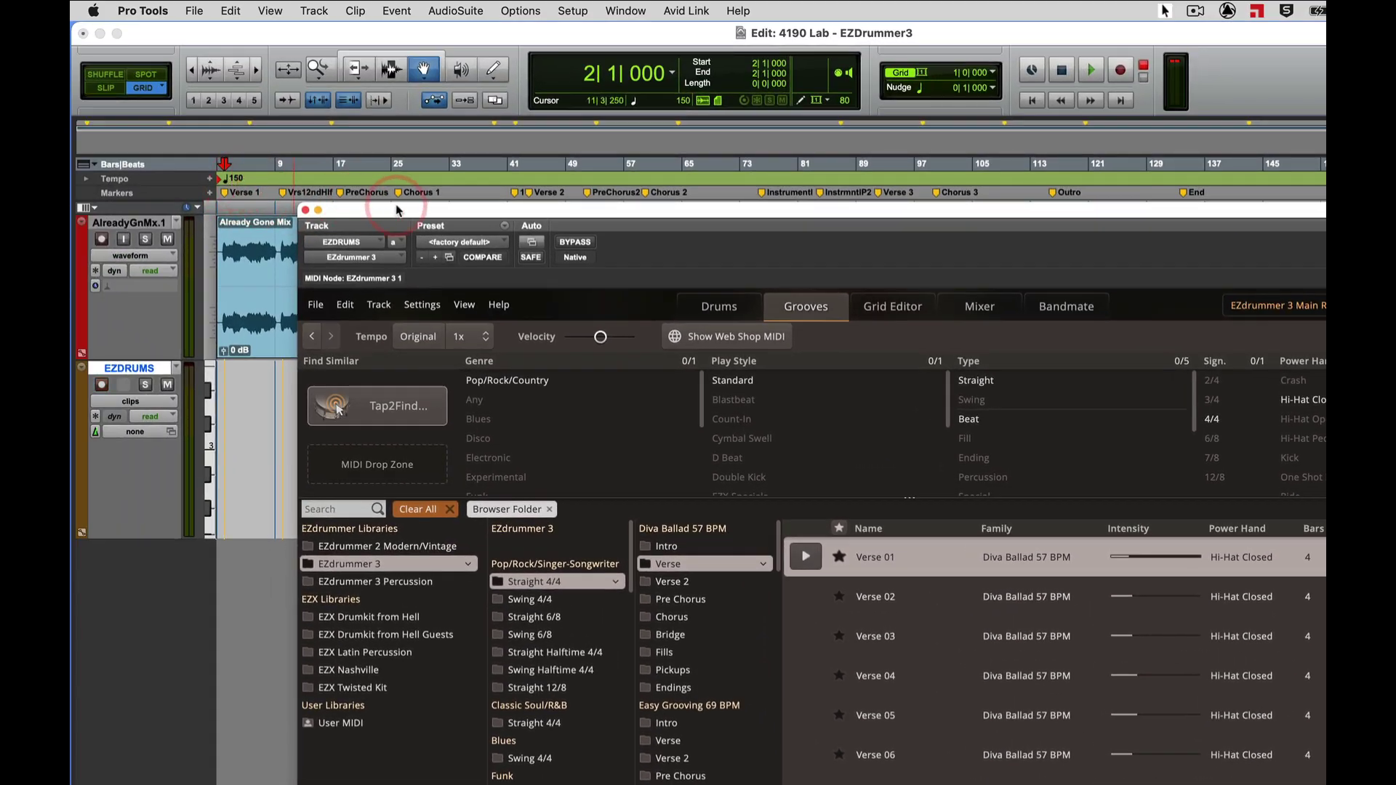
pyautogui.moveTo(398, 210); pyautogui.dragTo(274, 115)
pyautogui.click(630, 535)
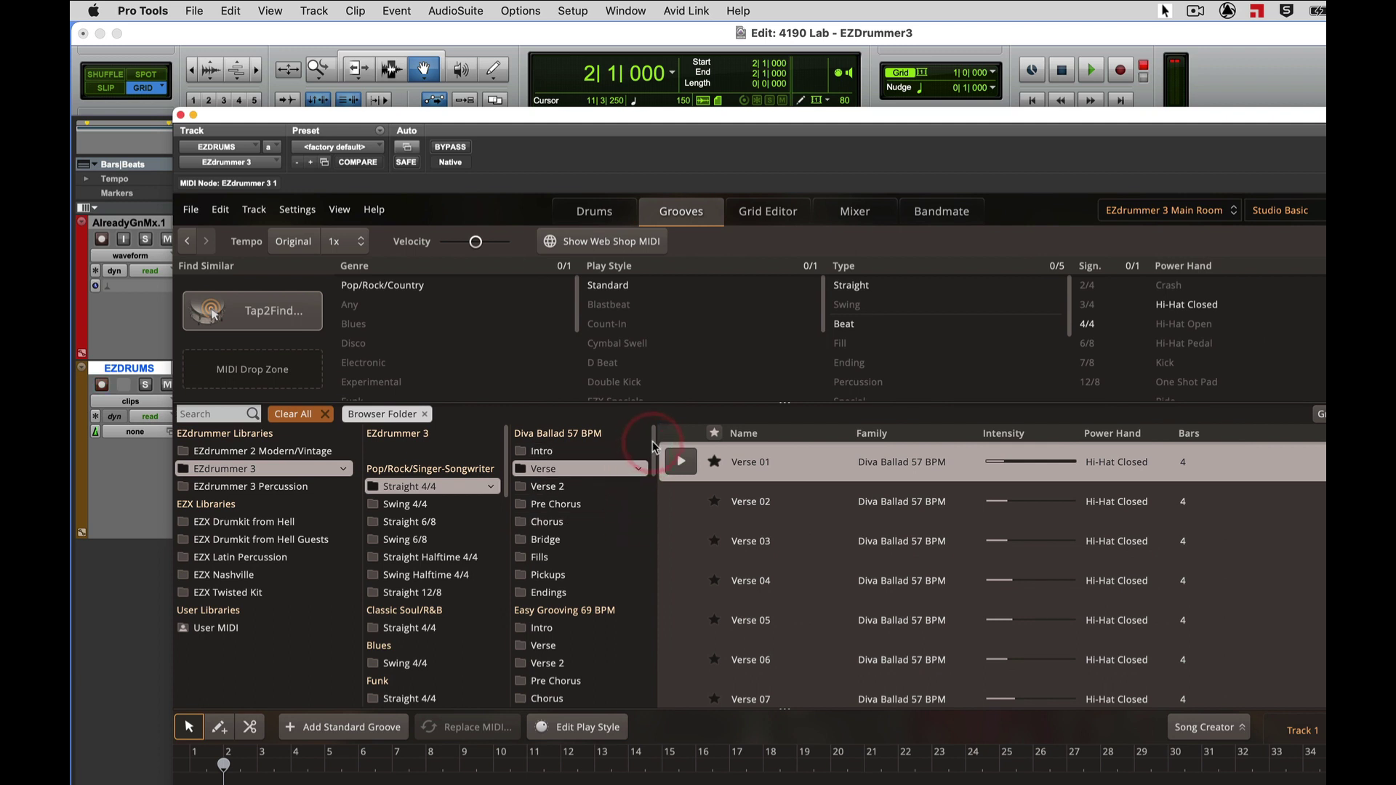
pyautogui.moveTo(652, 447); pyautogui.dragTo(663, 685)
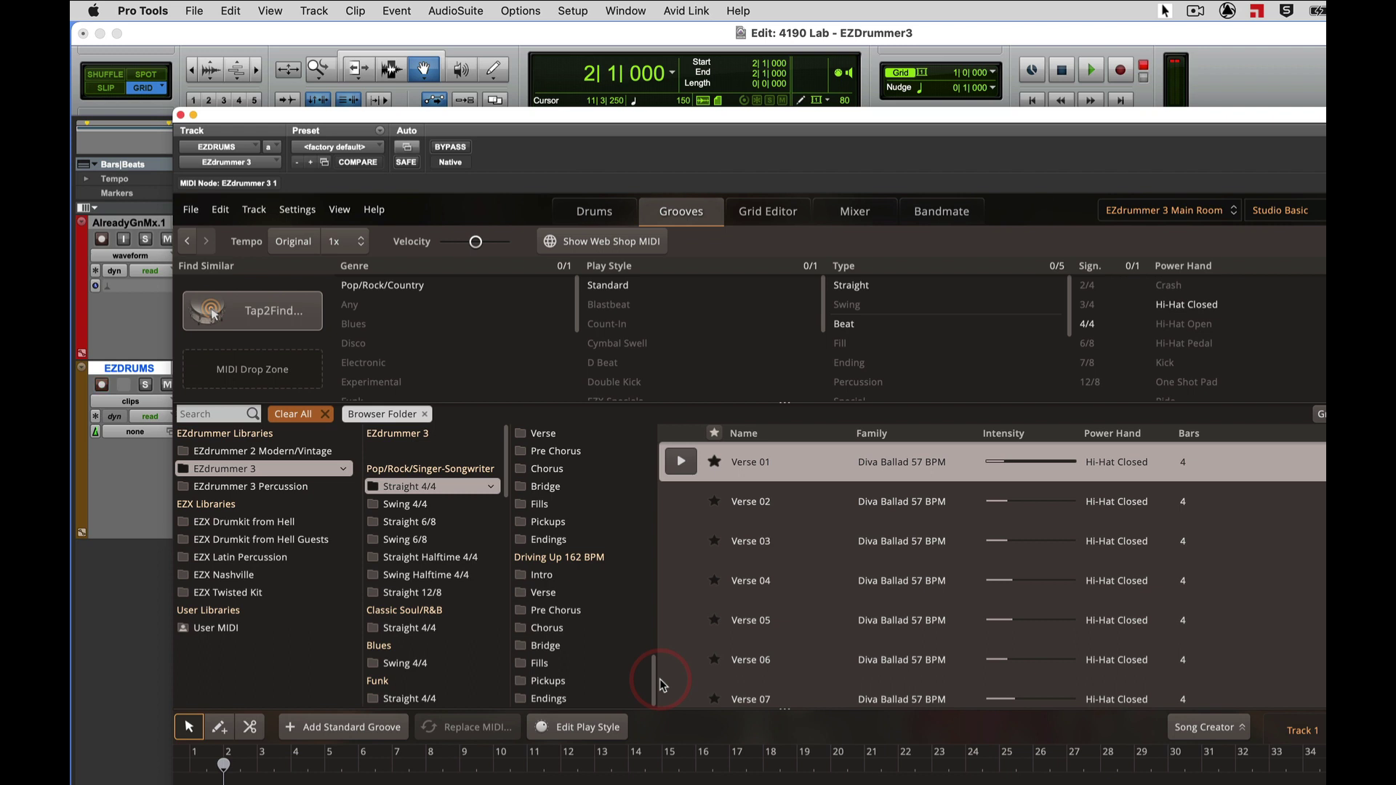
pyautogui.moveTo(663, 685); pyautogui.dragTo(657, 677)
# - Open the Driving Up 162 BPM song folder and list its 8-bar Verse grooves
pyautogui.click(551, 562)
pyautogui.click(554, 596)
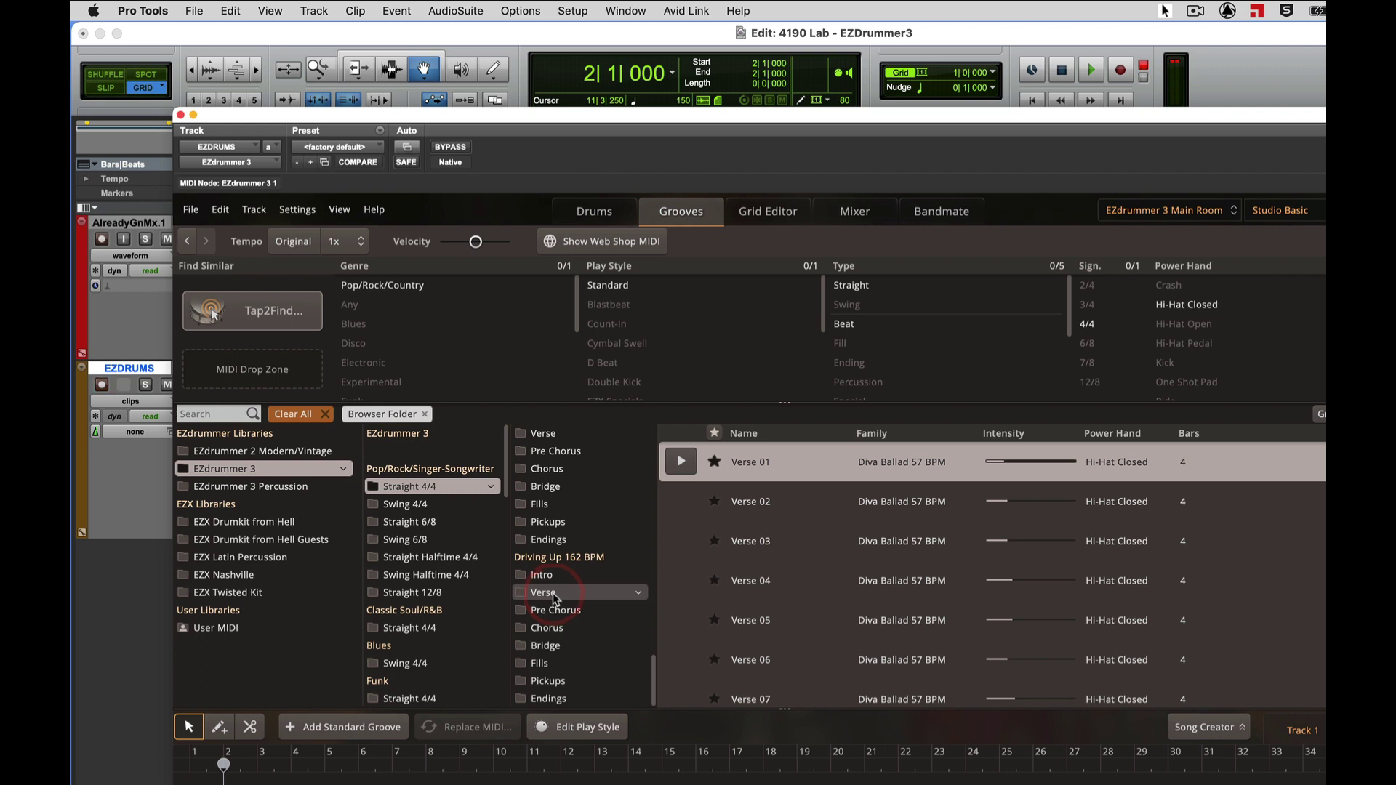
pyautogui.click(553, 585)
# - Audition Driving Up Verse 01, then reposition the plugin window to reveal its transport
pyautogui.click(697, 469)
pyautogui.click(681, 461)
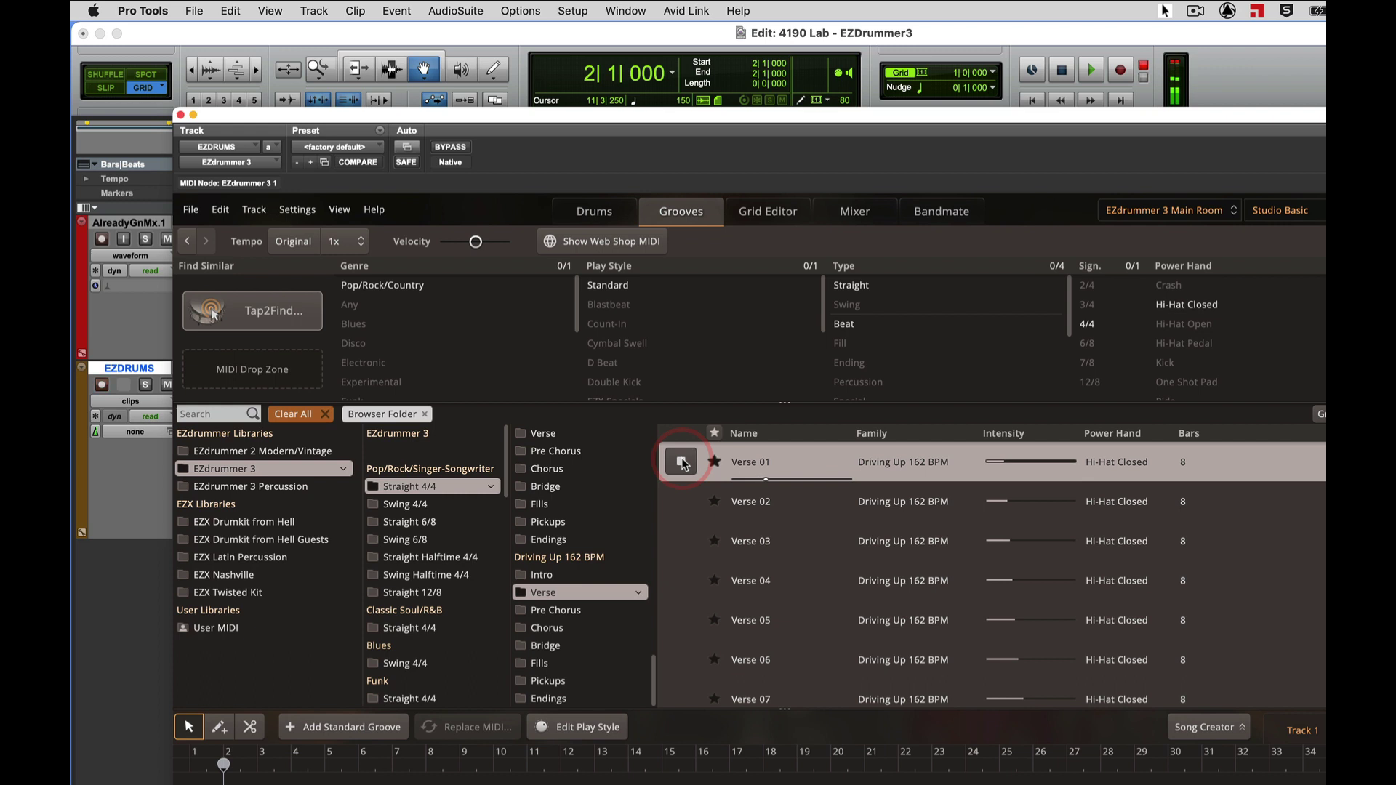
pyautogui.click(681, 462)
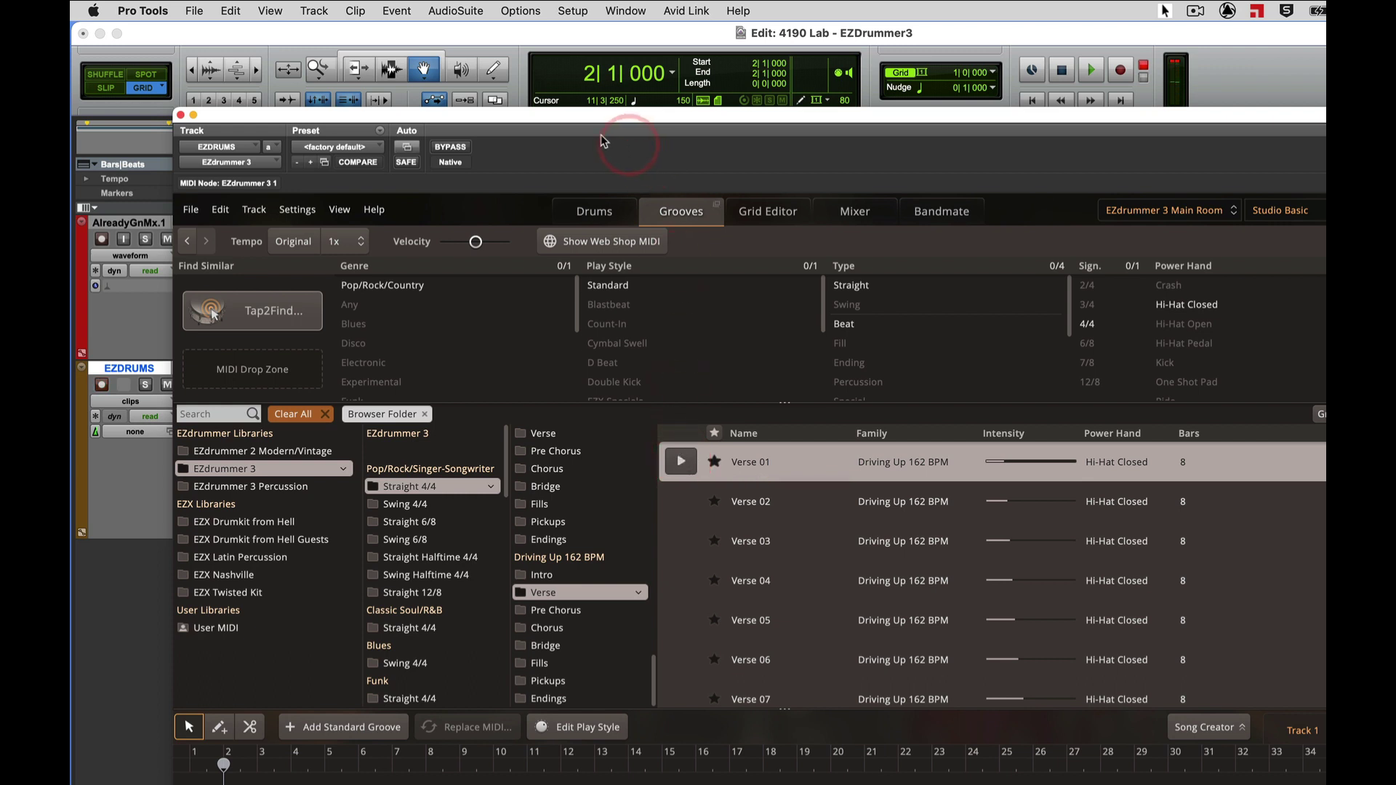
pyautogui.moveTo(567, 116); pyautogui.dragTo(826, 240)
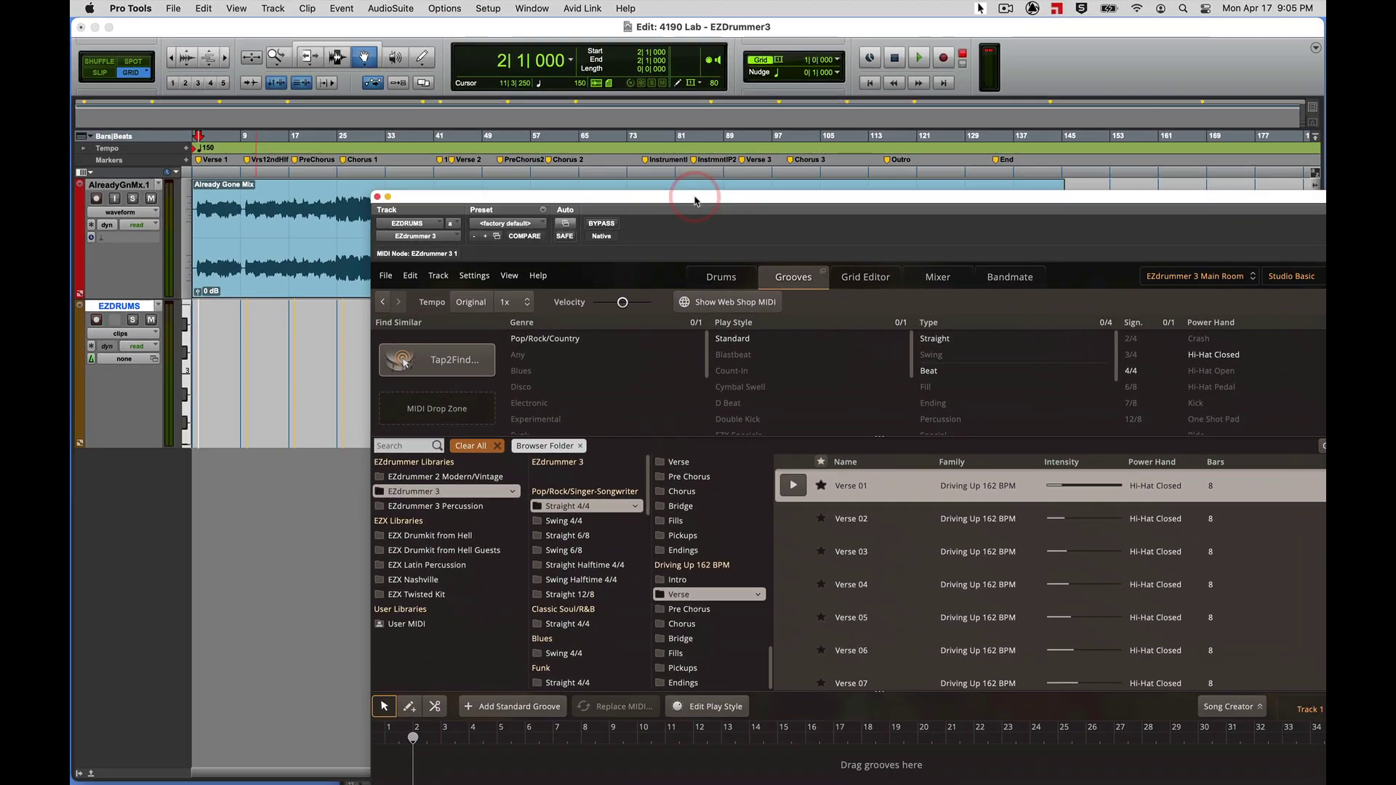
pyautogui.moveTo(695, 200); pyautogui.dragTo(477, 79)
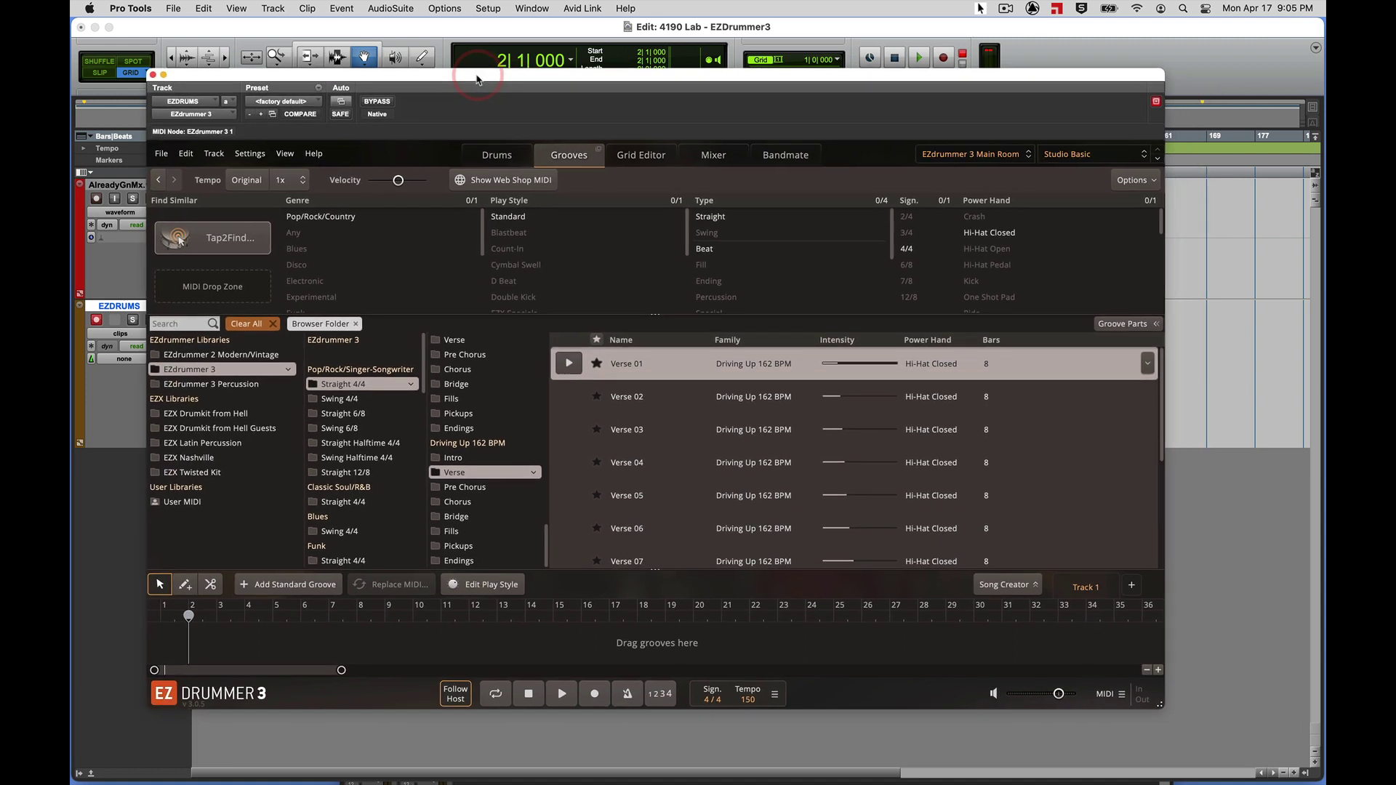
# - Show, then hide, the MIDI pattern column using the groove list's column options
pyautogui.rightClick(642, 341)
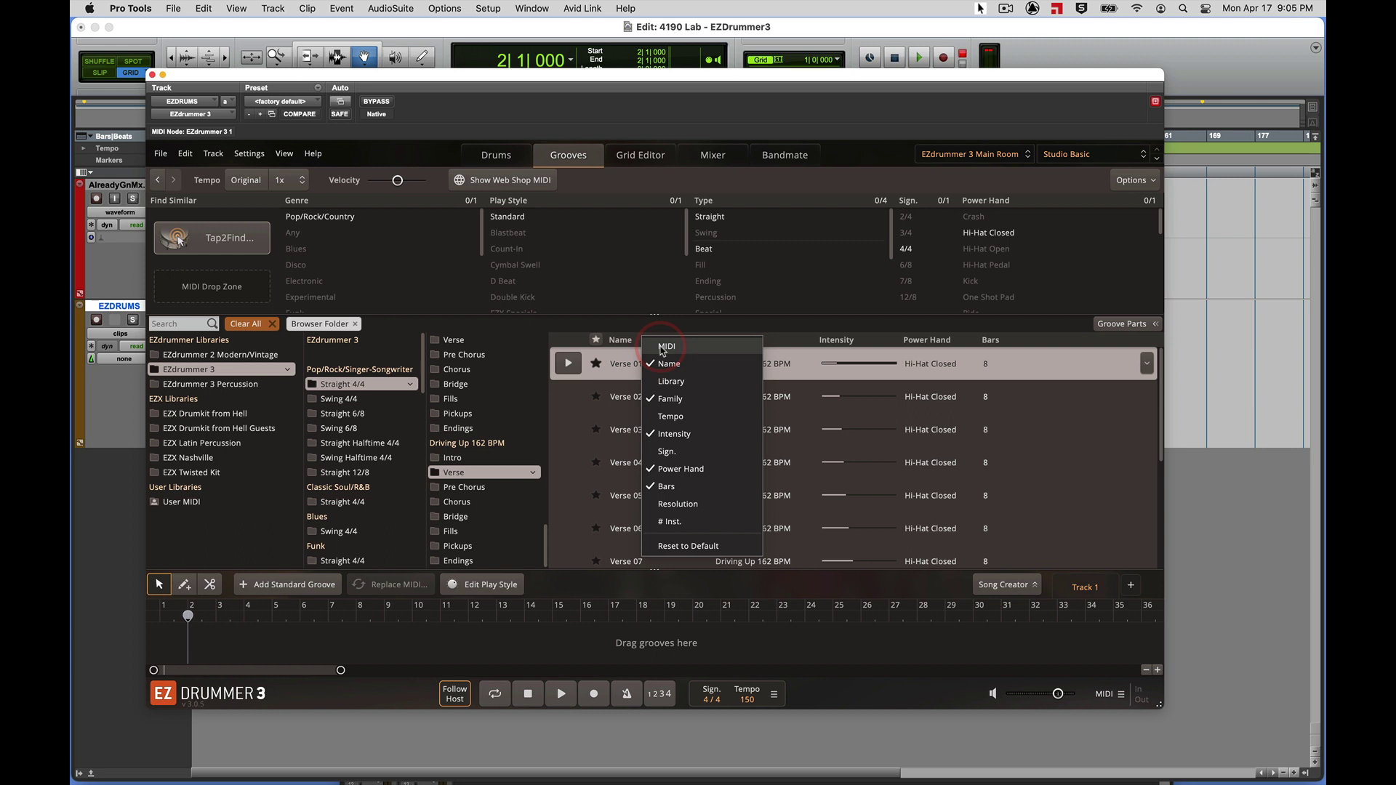
pyautogui.click(662, 347)
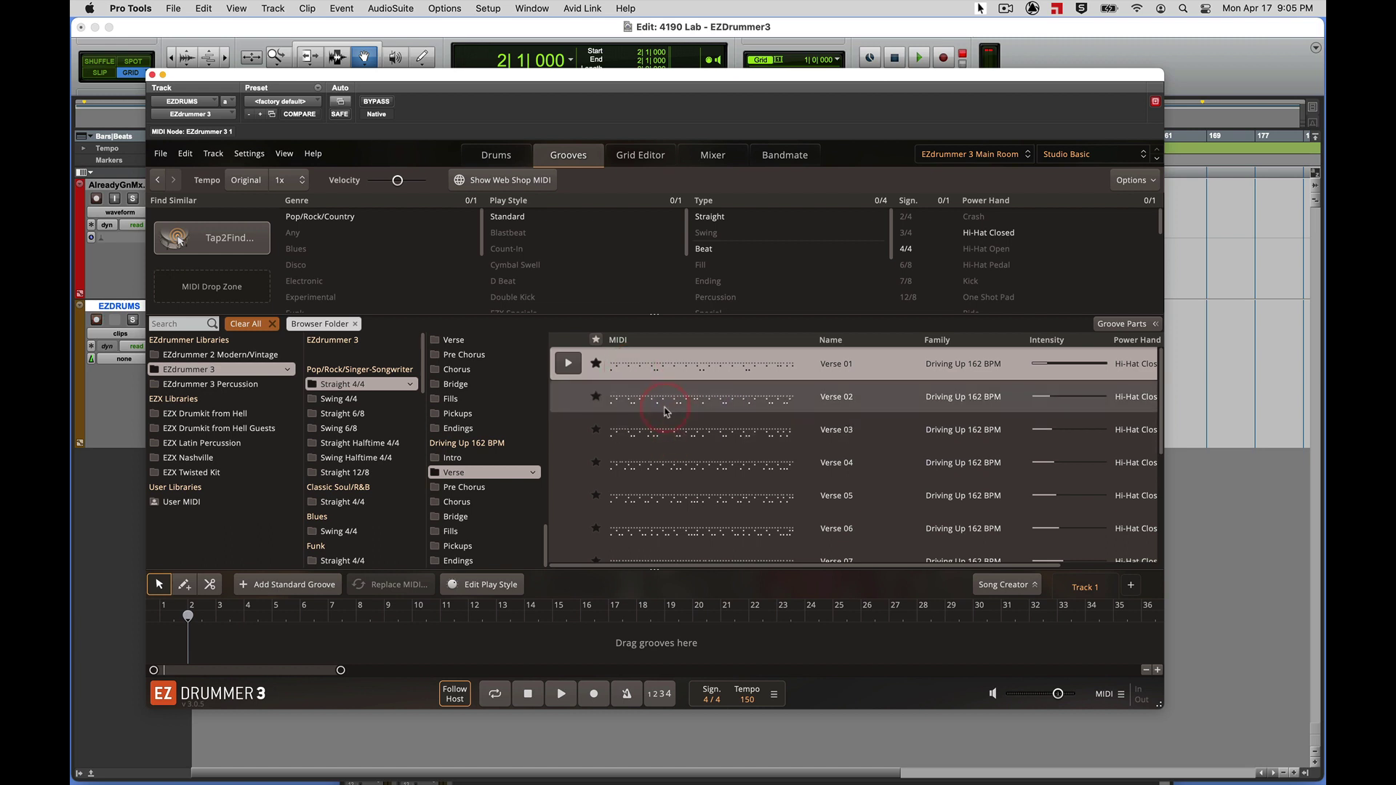
pyautogui.rightClick(634, 340)
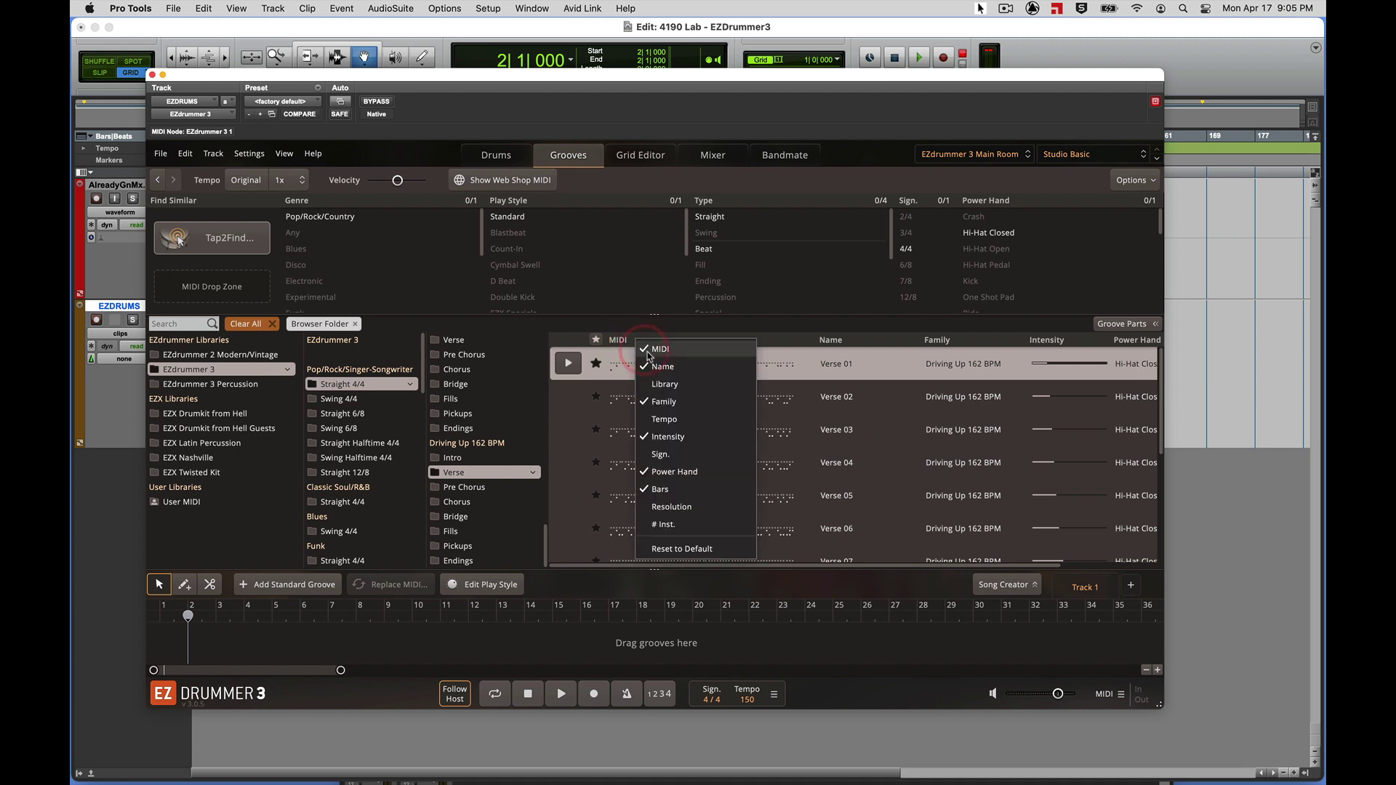
pyautogui.click(647, 350)
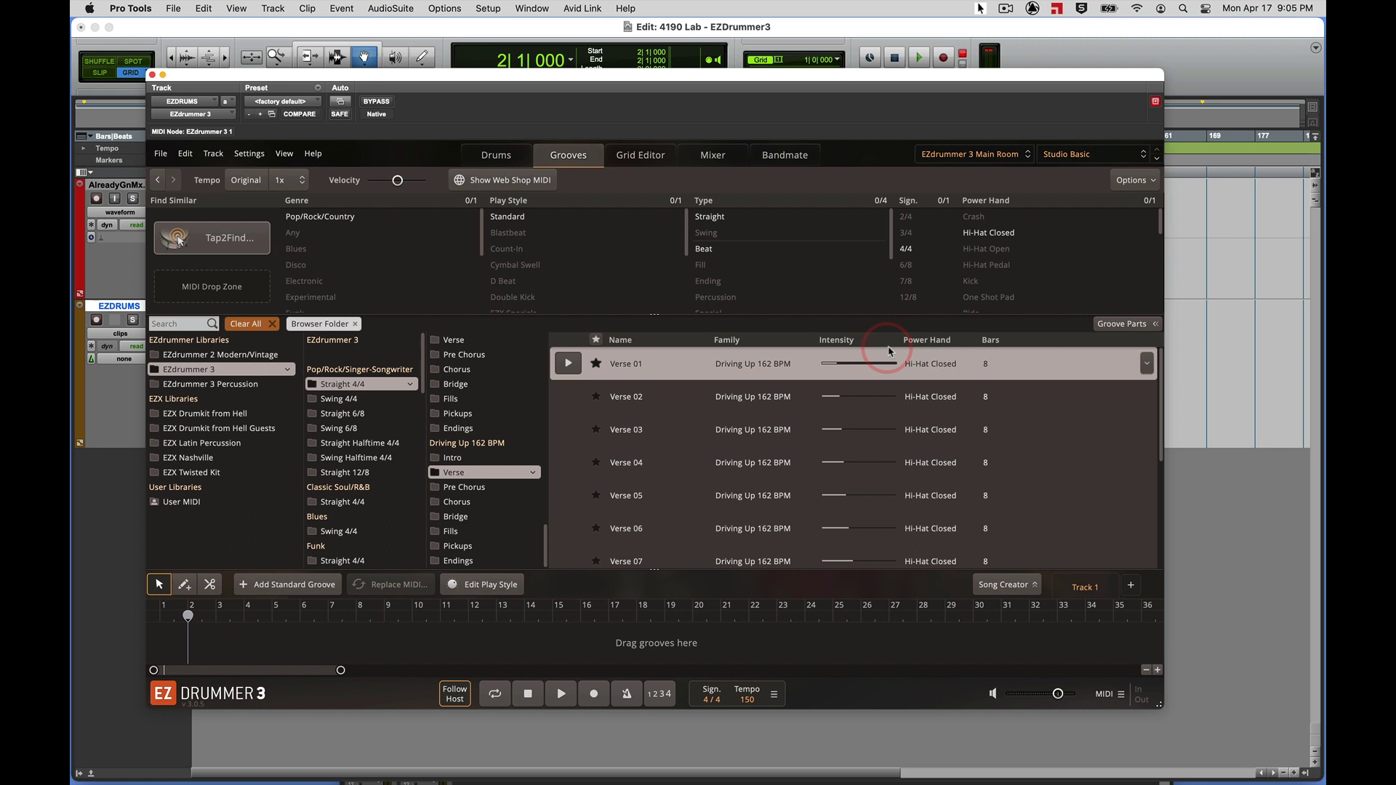
pyautogui.rightClick(677, 343)
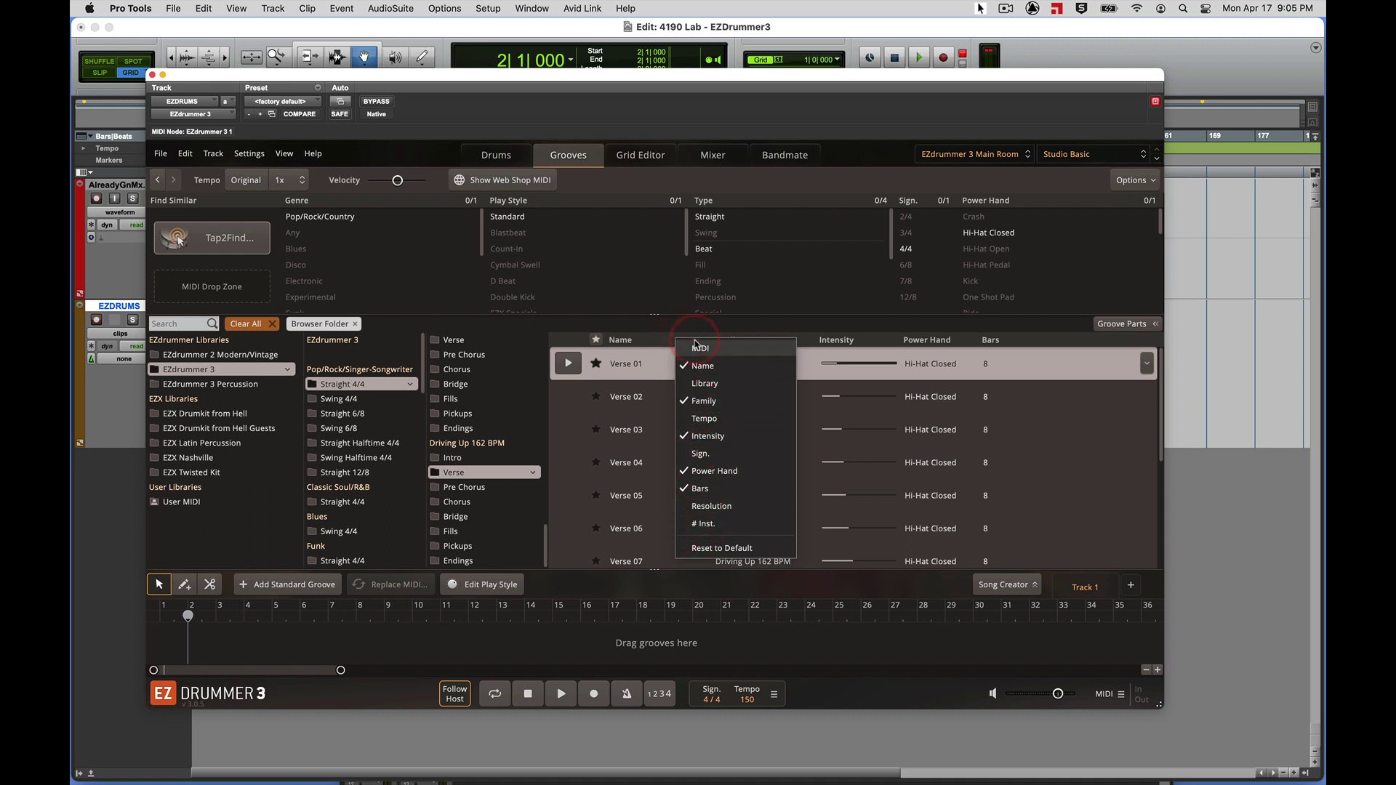
# - Preview the Driving Up Verse 01 groove and stop it
pyautogui.click(655, 340)
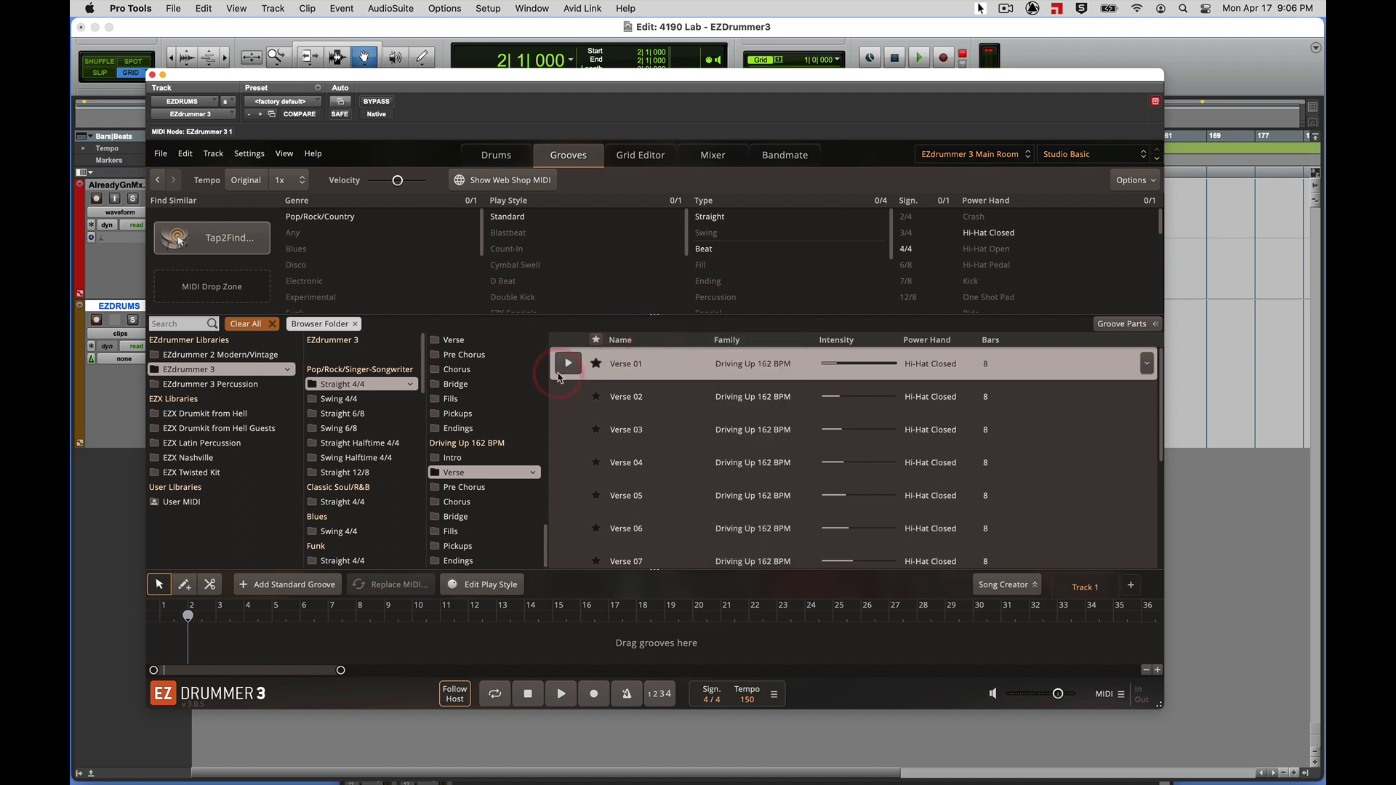
pyautogui.click(571, 366)
pyautogui.click(571, 366)
pyautogui.click(569, 363)
# - Drag Verse 01 from the groove browser onto the EZDRUMS track at bar 3
pyautogui.moveTo(567, 81); pyautogui.dragTo(921, 97)
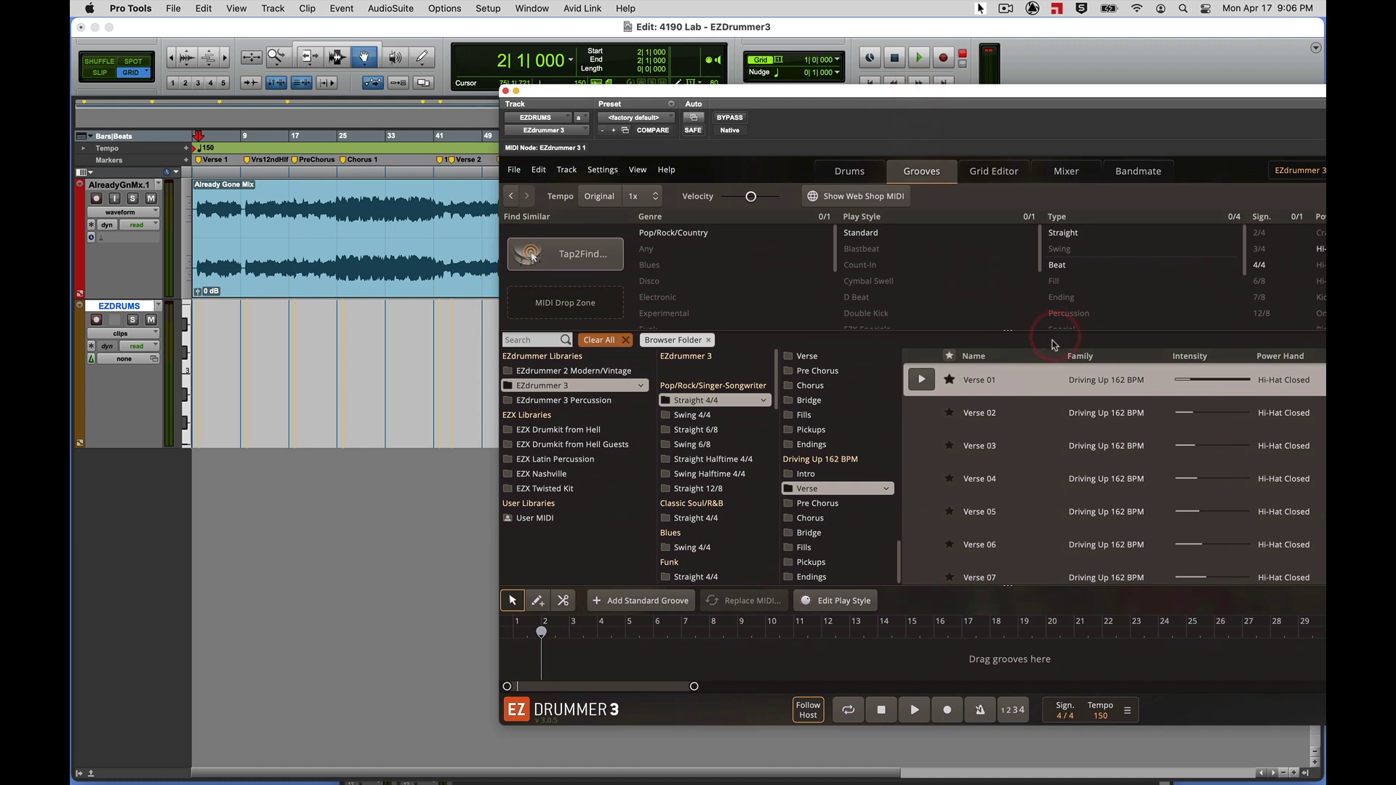
pyautogui.click(1029, 381)
pyautogui.moveTo(1029, 381); pyautogui.dragTo(617, 663)
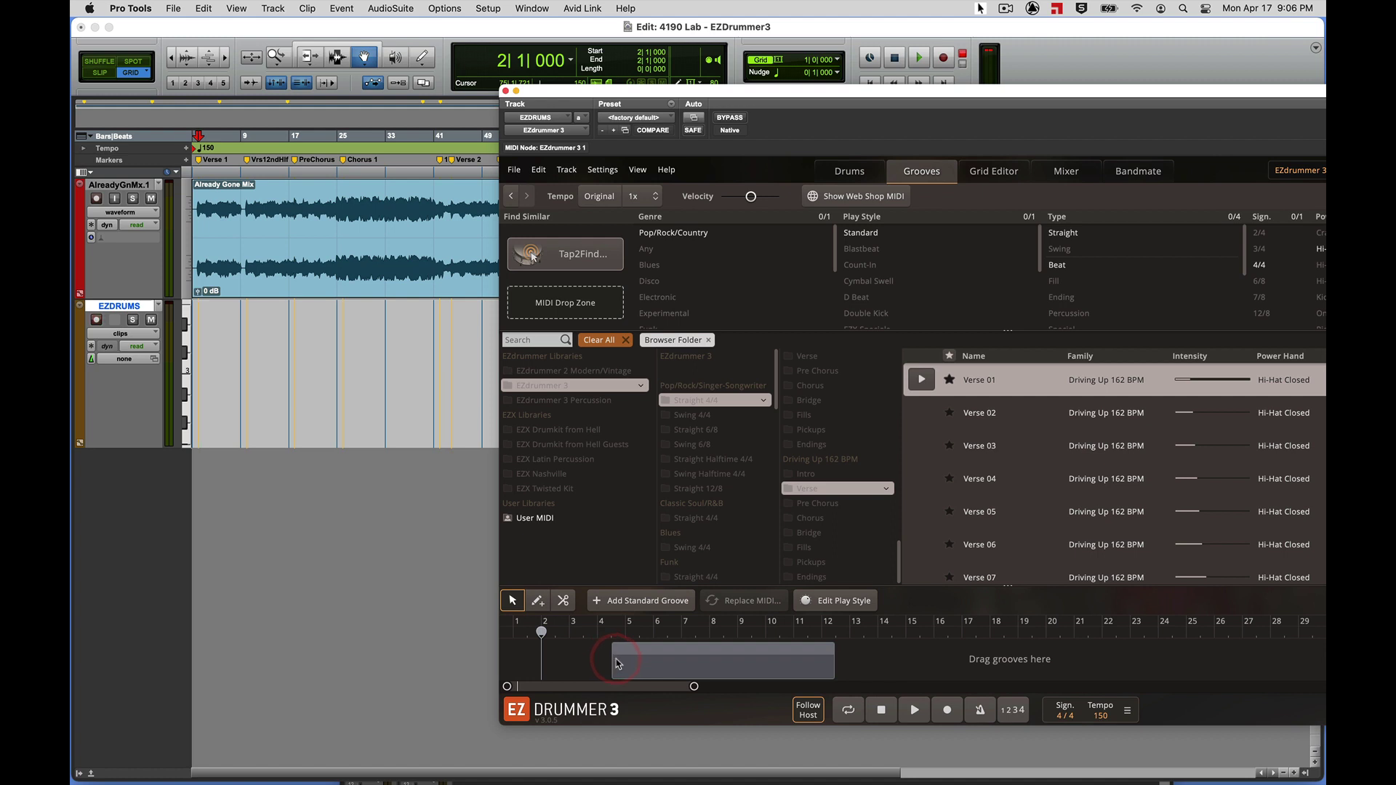
pyautogui.moveTo(616, 663); pyautogui.dragTo(617, 663)
pyautogui.moveTo(617, 663); pyautogui.dragTo(204, 364)
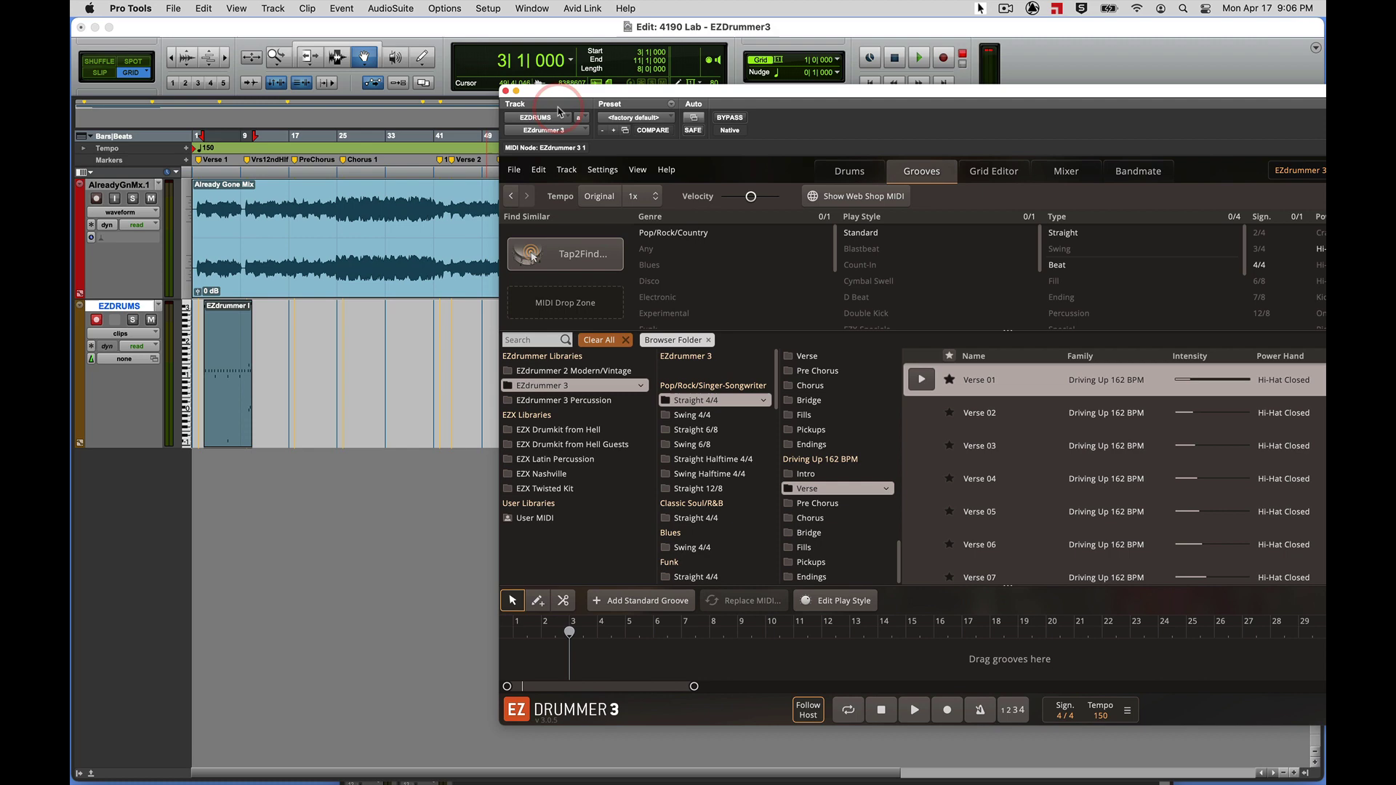
# - Drop Verse 01 at bar 3, zoom in, and move the clip to bar 2
pyautogui.moveTo(562, 92); pyautogui.dragTo(576, 542)
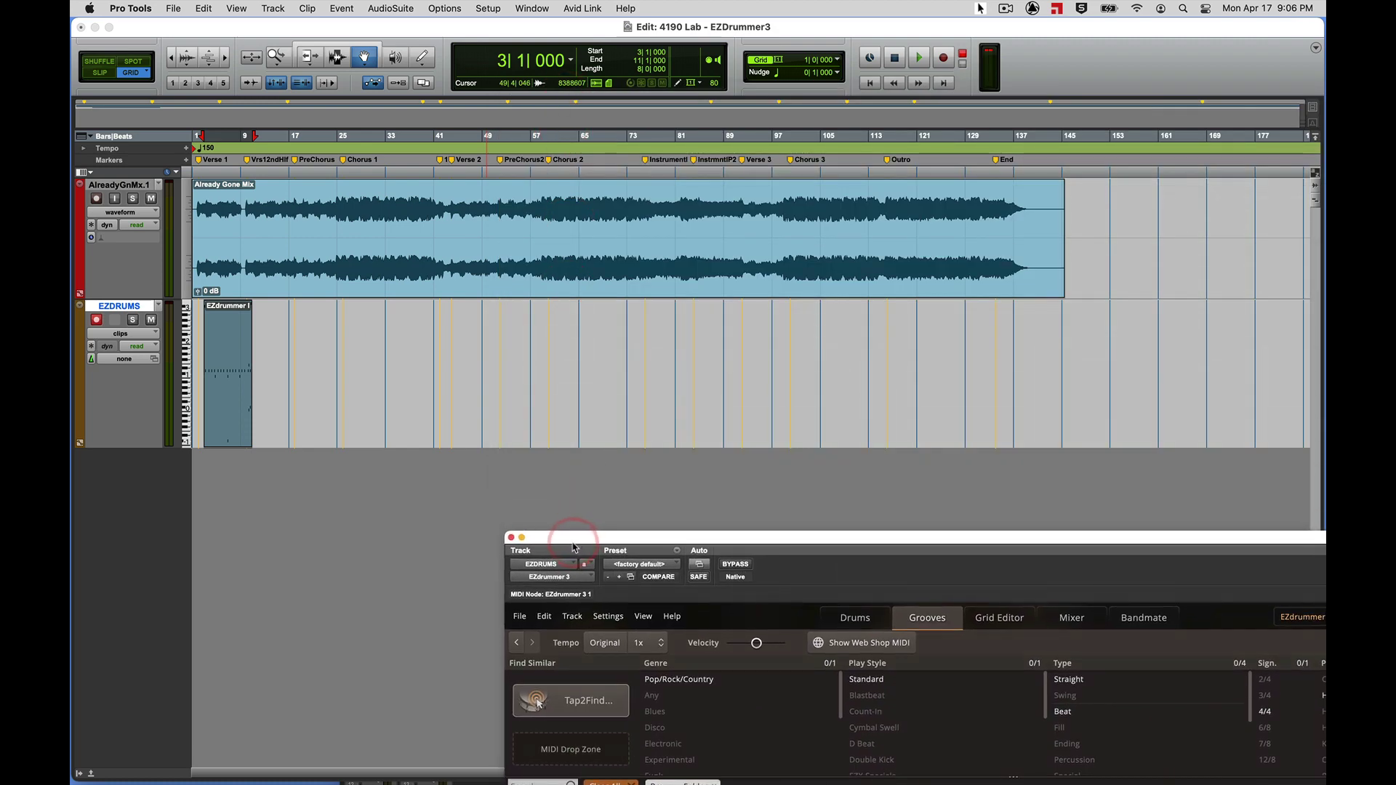
pyautogui.press('super+bracketright')
pyautogui.press('super+bracketright')
pyautogui.press('super+bracketright')
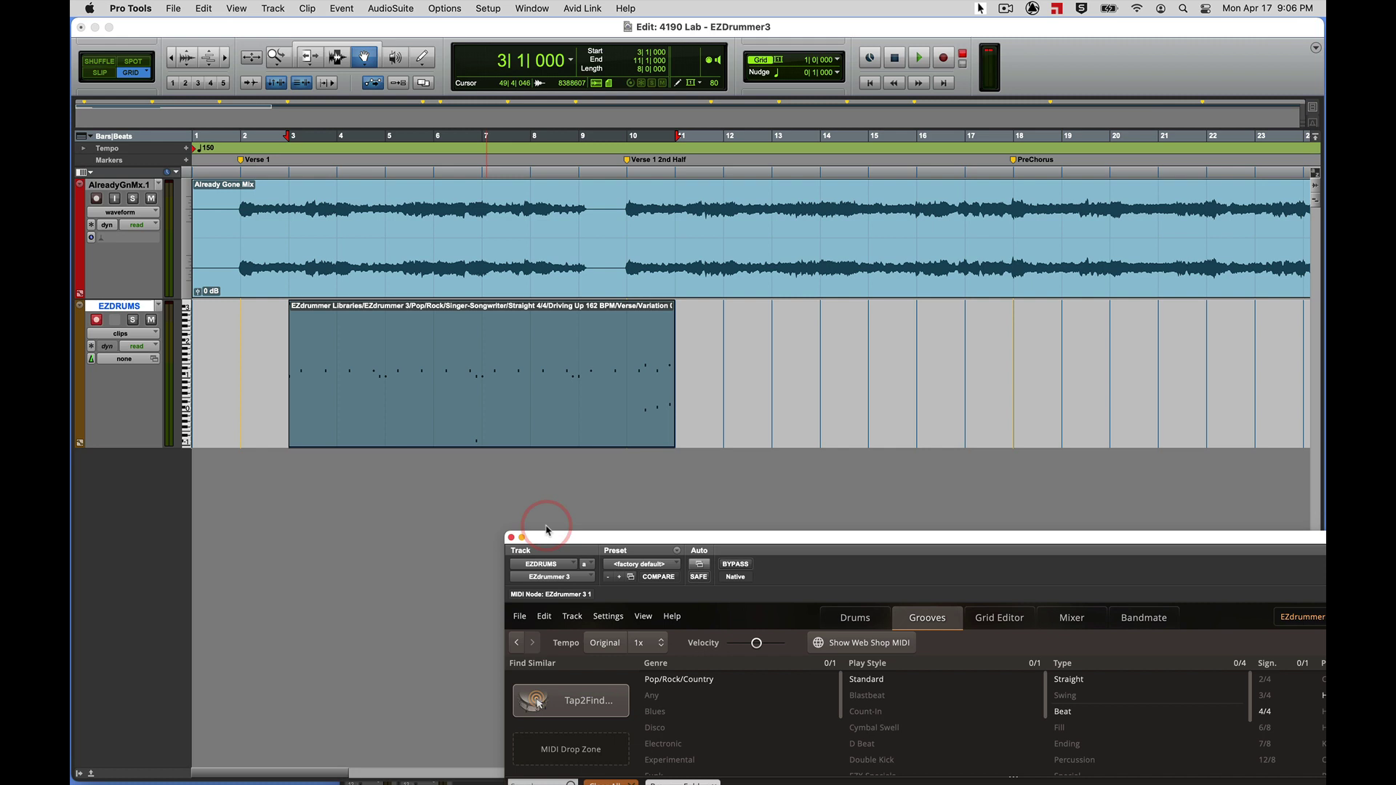
pyautogui.click(416, 354)
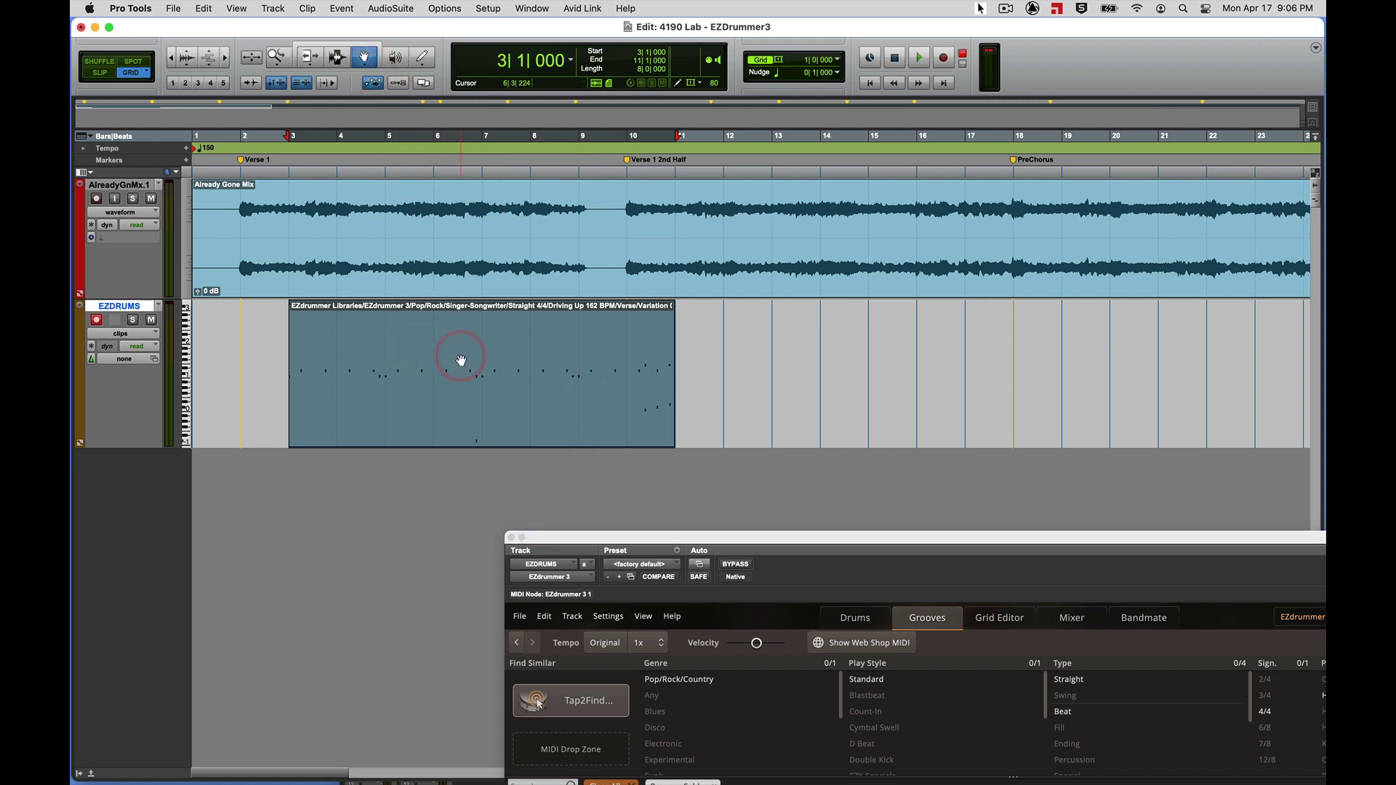
pyautogui.moveTo(461, 359); pyautogui.dragTo(424, 358)
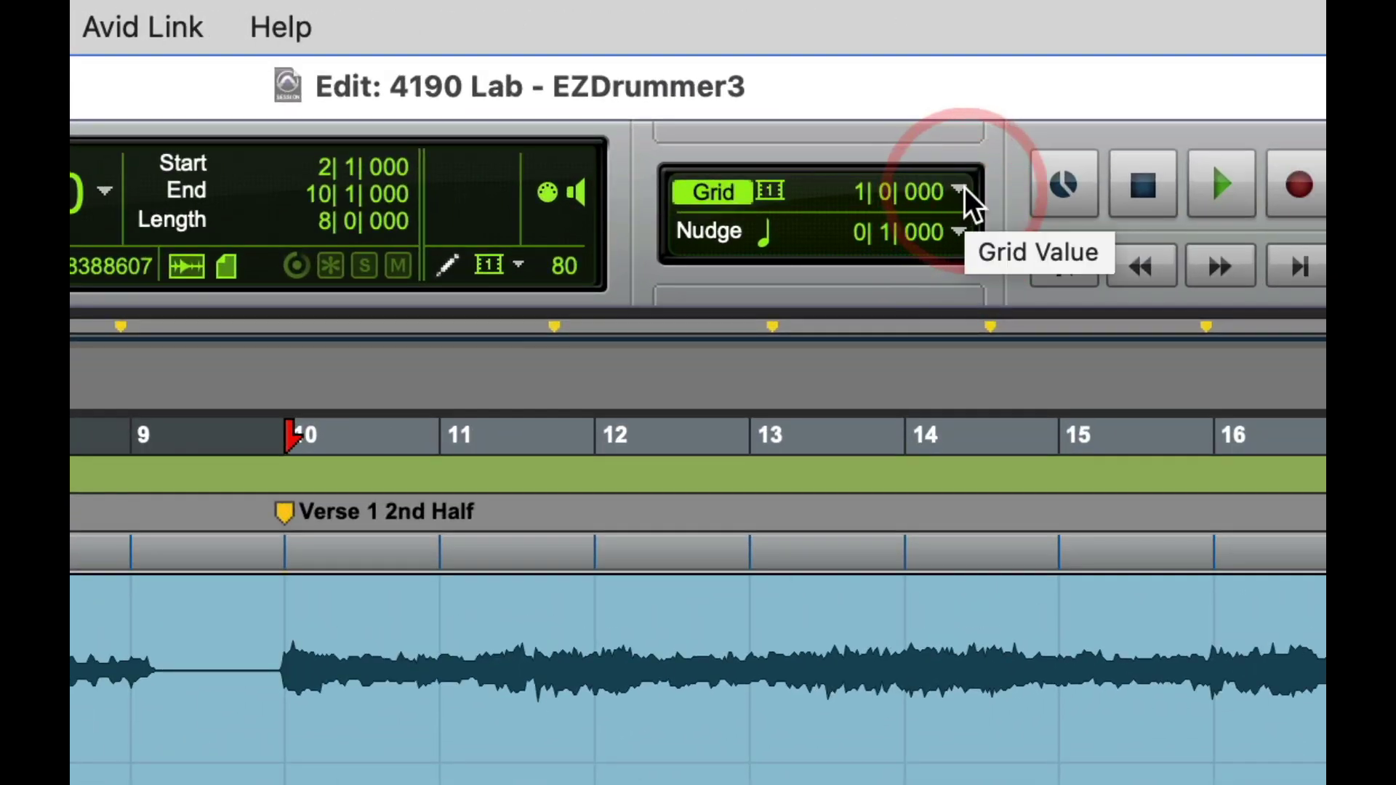
pyautogui.click(960, 189)
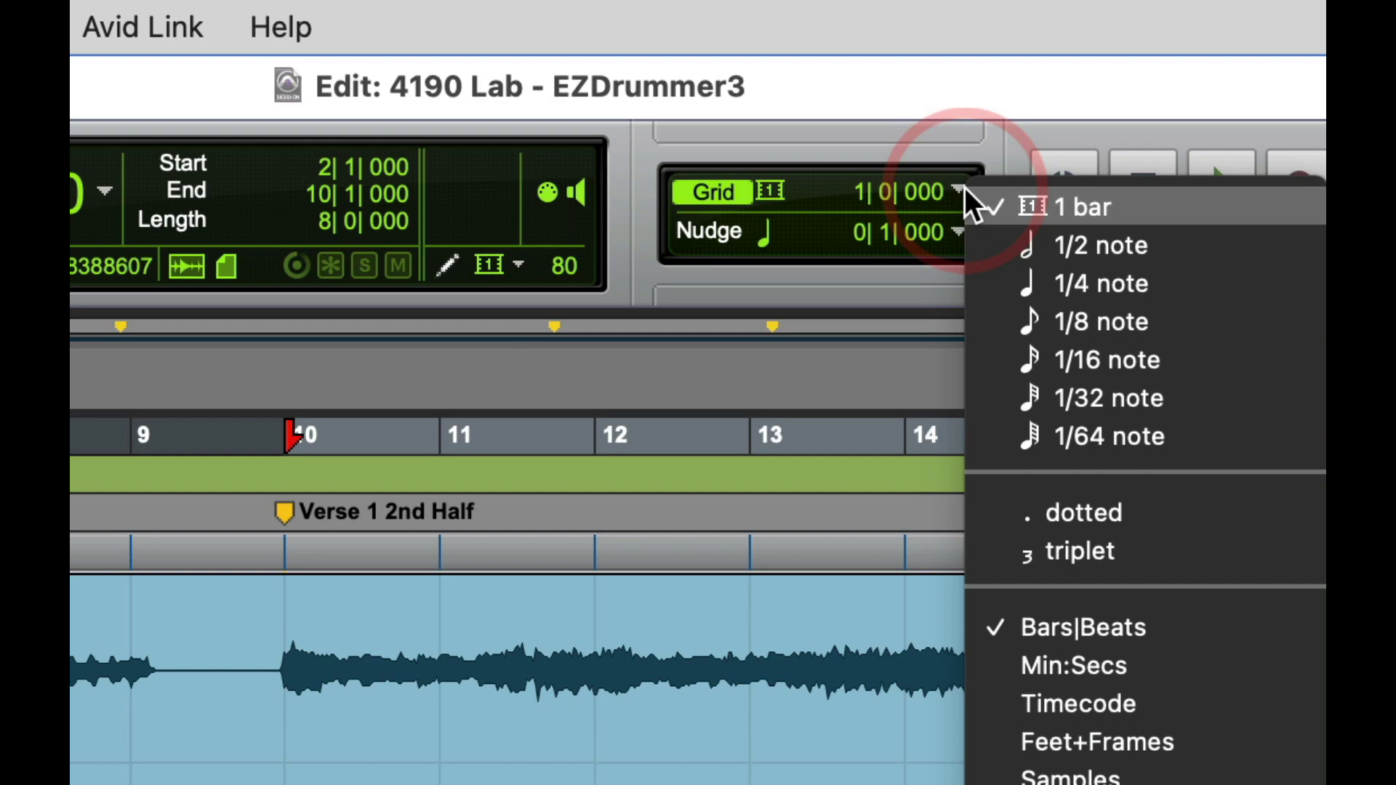
pyautogui.click(951, 188)
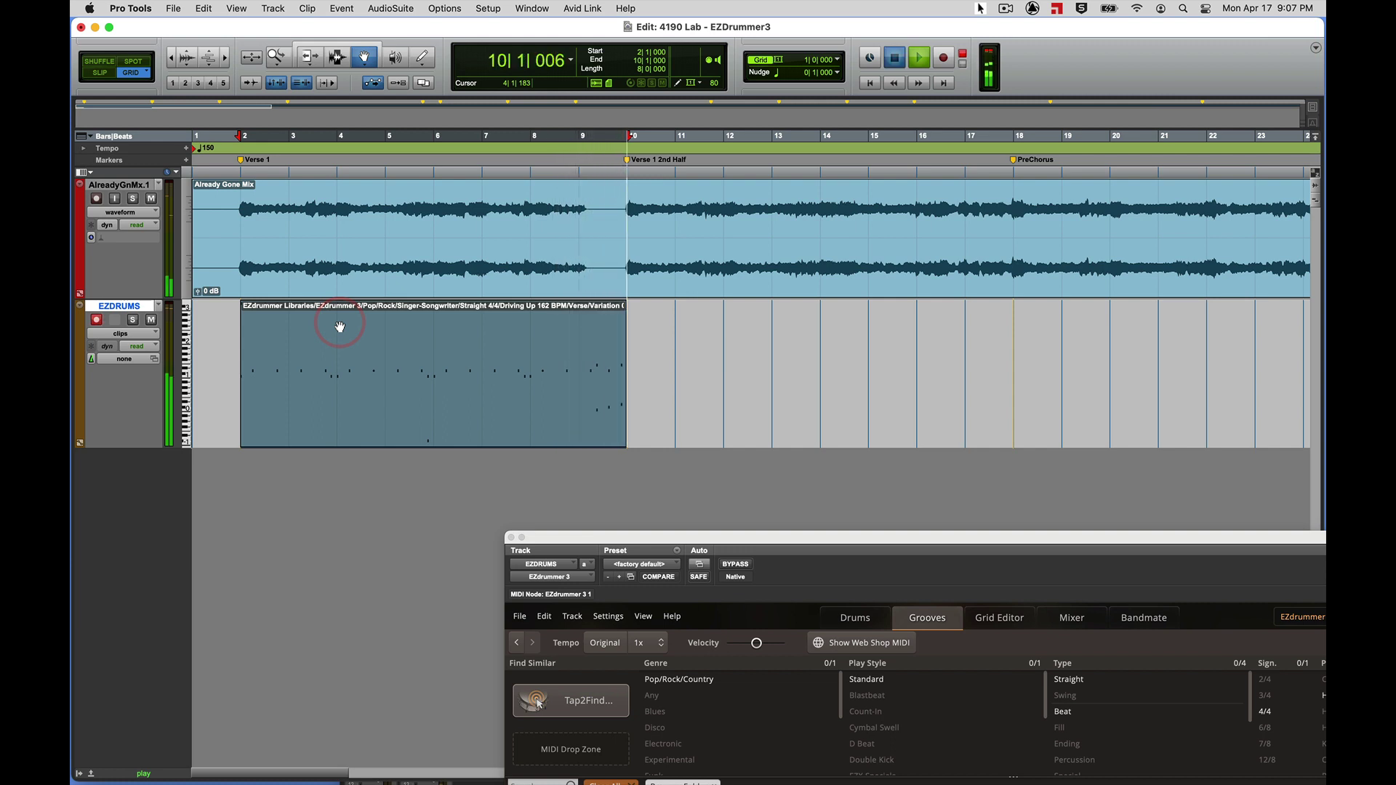
pyautogui.press('space')
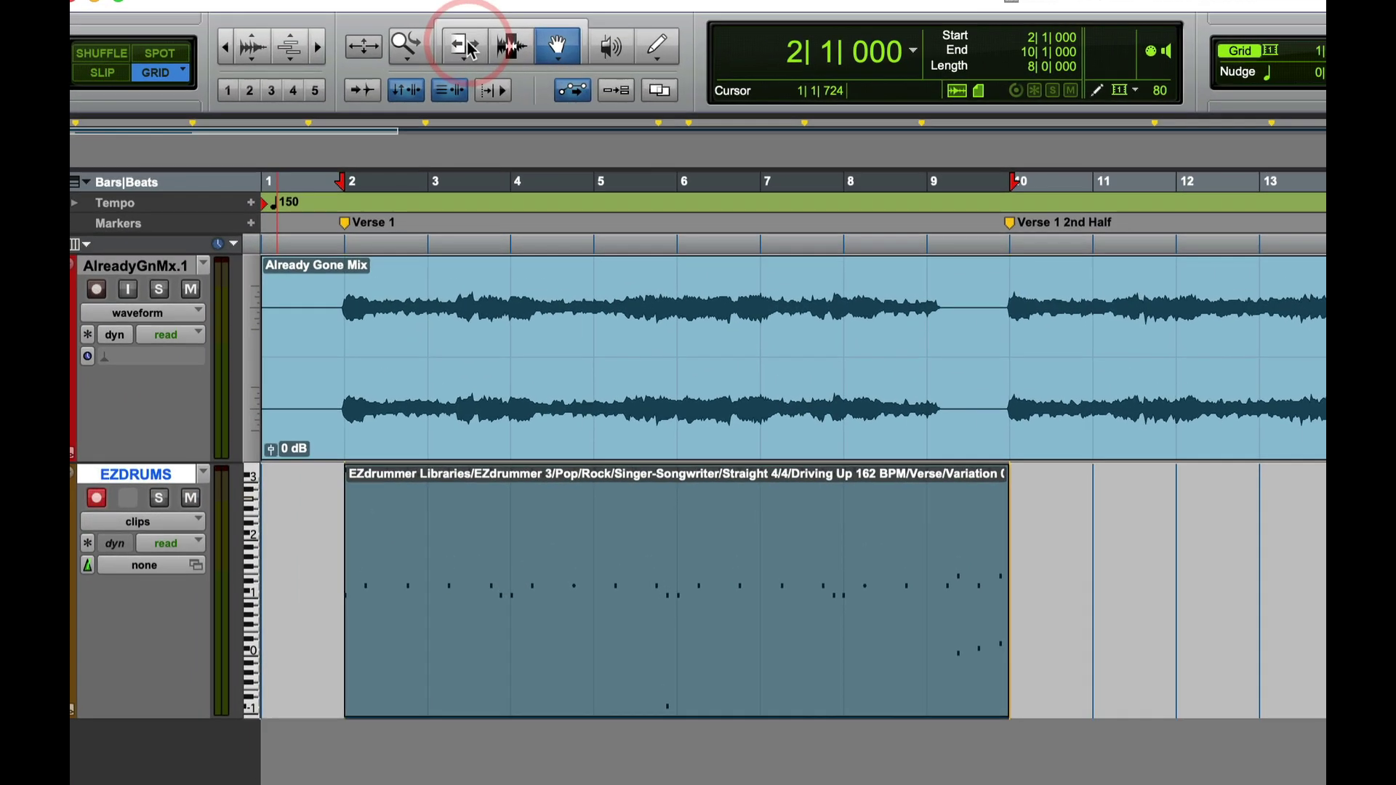
# - Set the grid to 1/8 note and trim the drum clip's end from bar 10 to bar 9
pyautogui.click(313, 59)
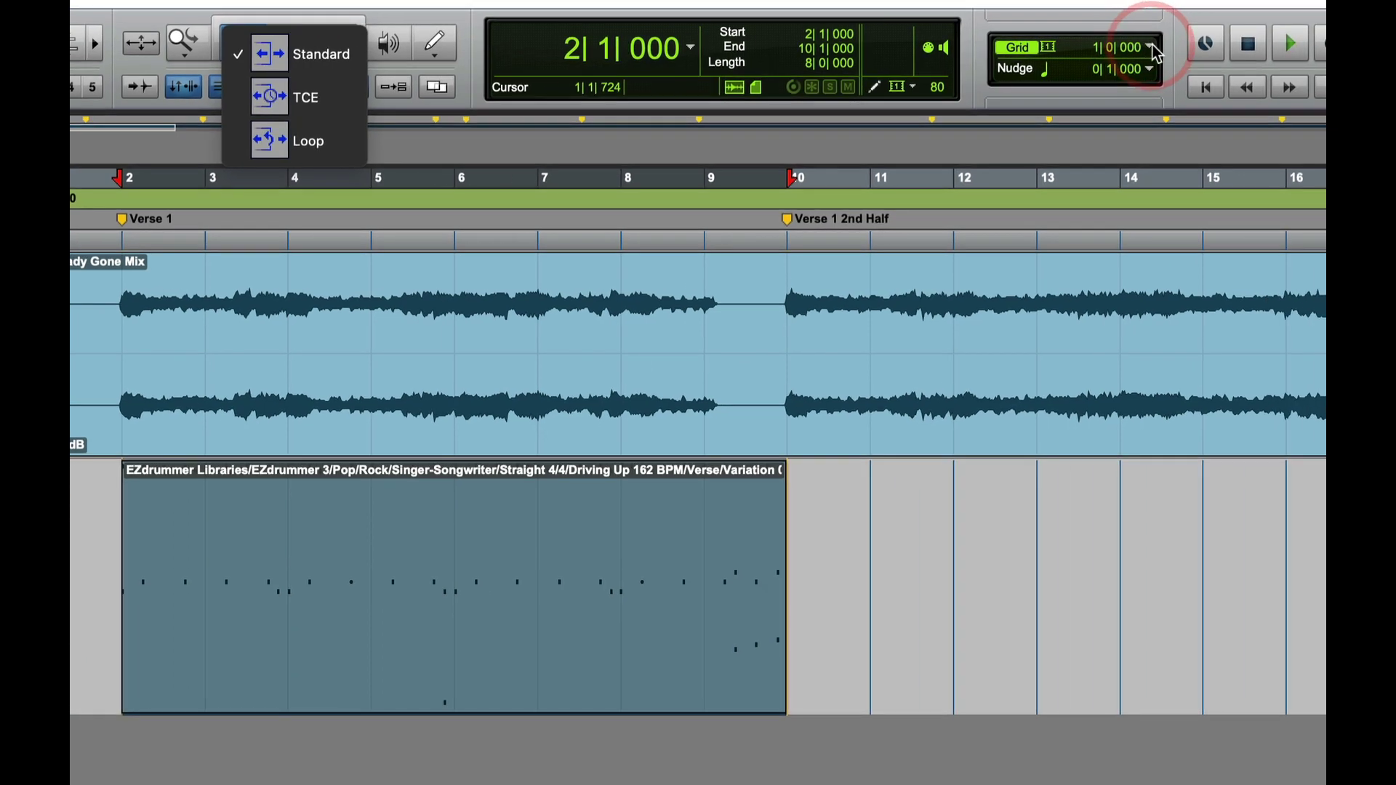
pyautogui.click(1159, 44)
pyautogui.click(1156, 49)
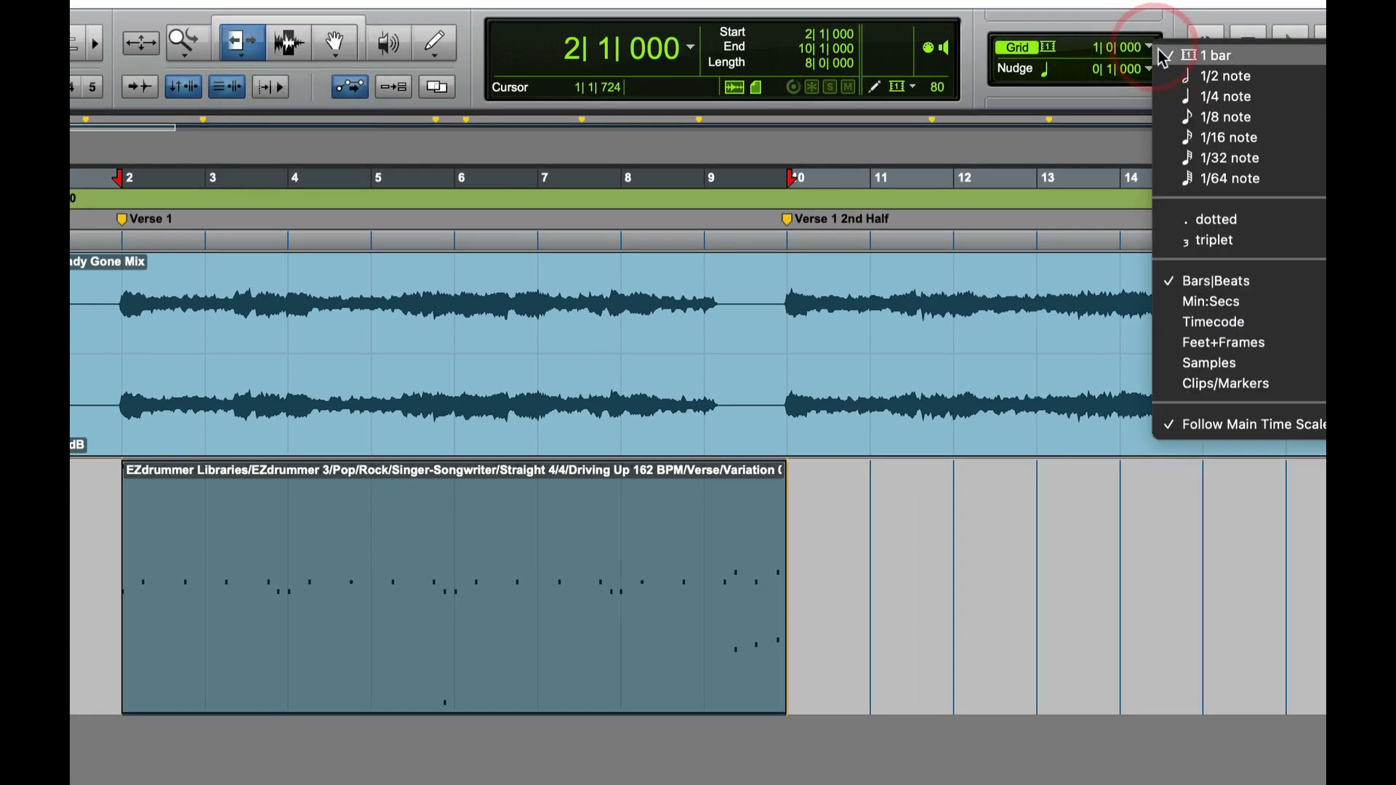
pyautogui.click(1112, 222)
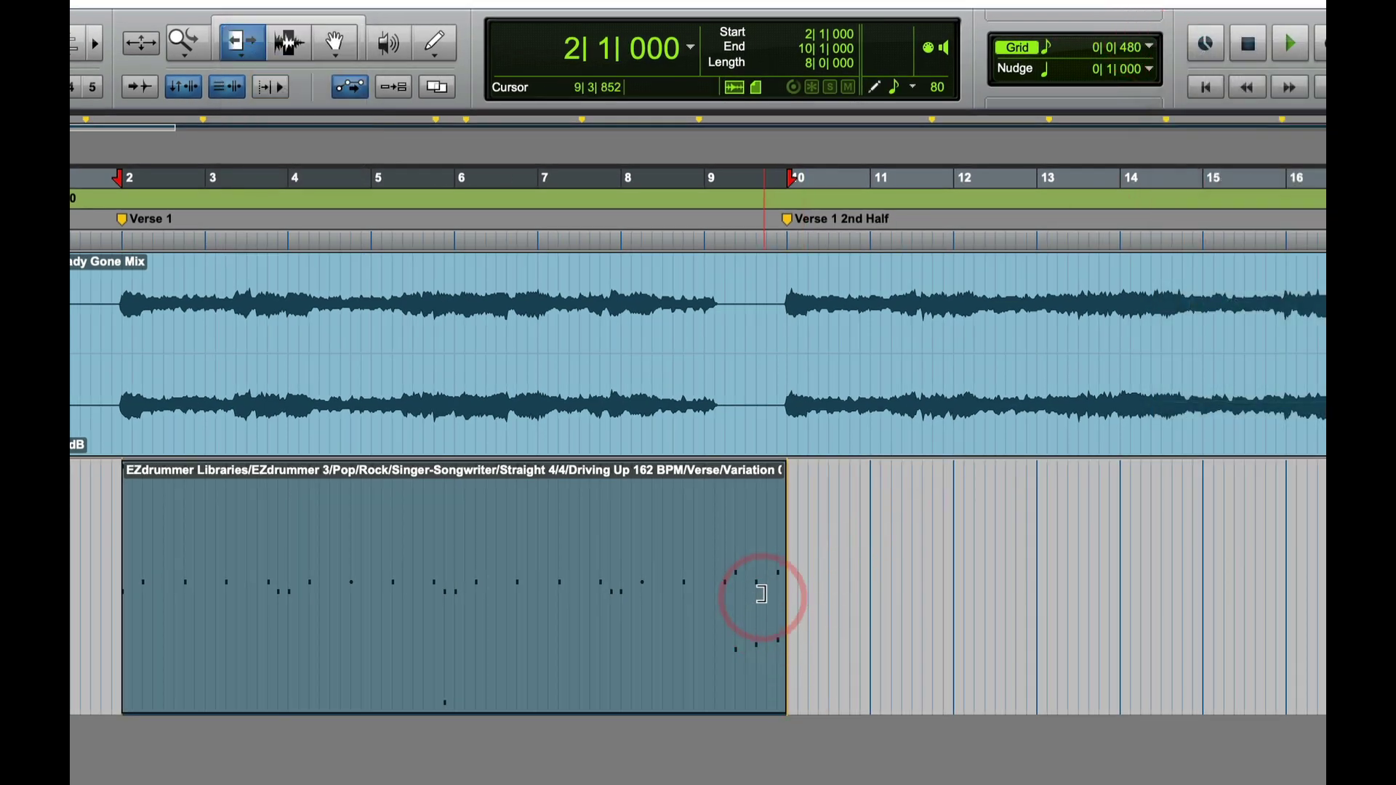
pyautogui.moveTo(773, 570); pyautogui.dragTo(714, 575)
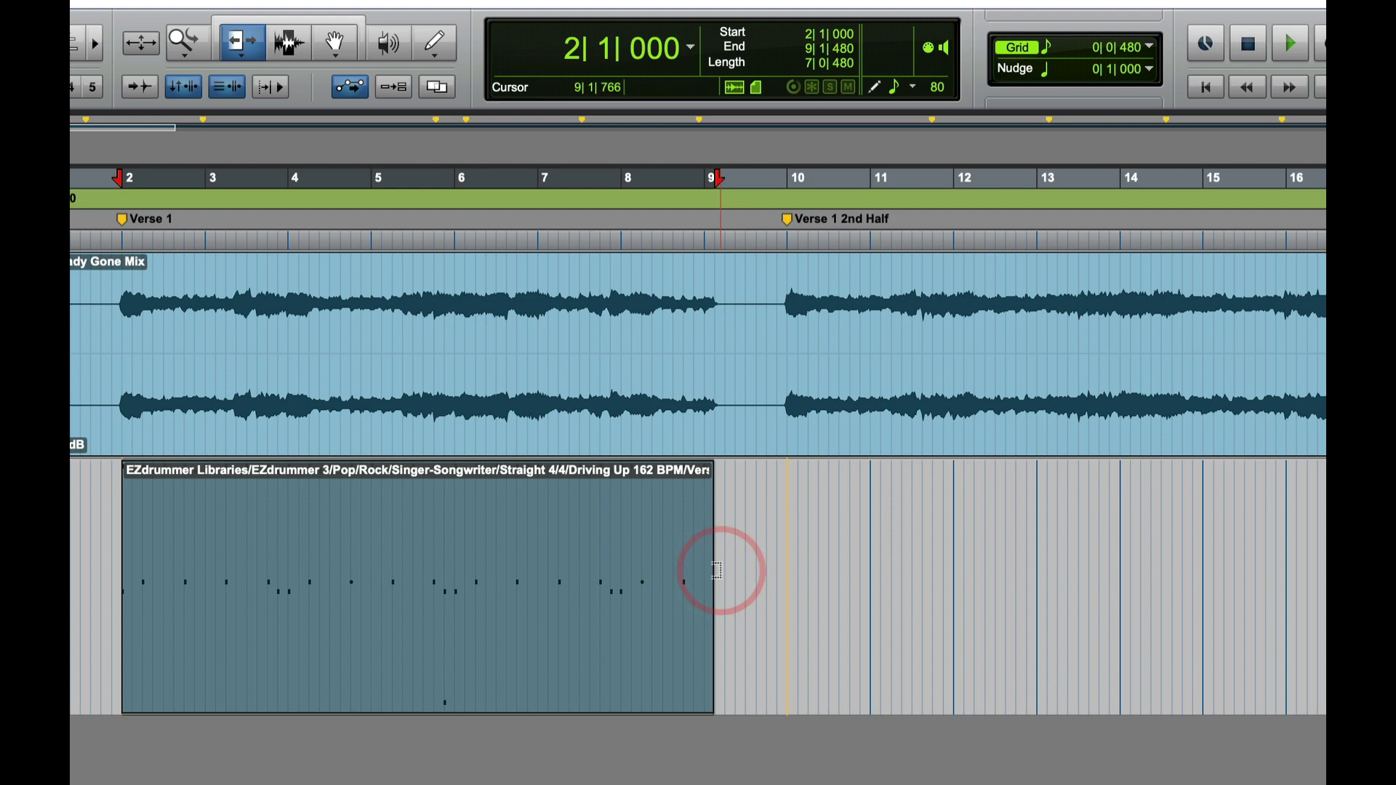
pyautogui.press('super+bracketright')
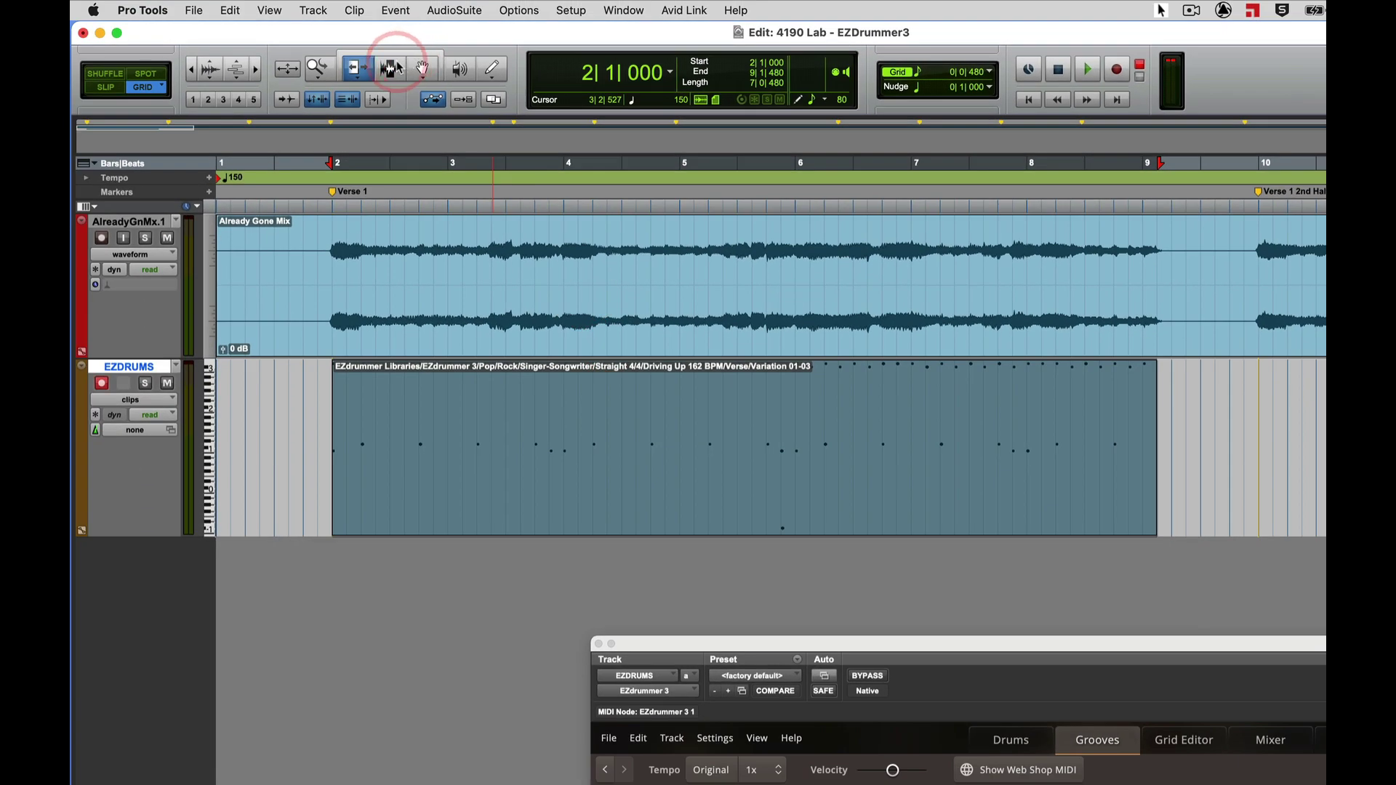
# - Play the trimmed drum clip from bar 2, stop it, and zoom out
pyautogui.click(394, 68)
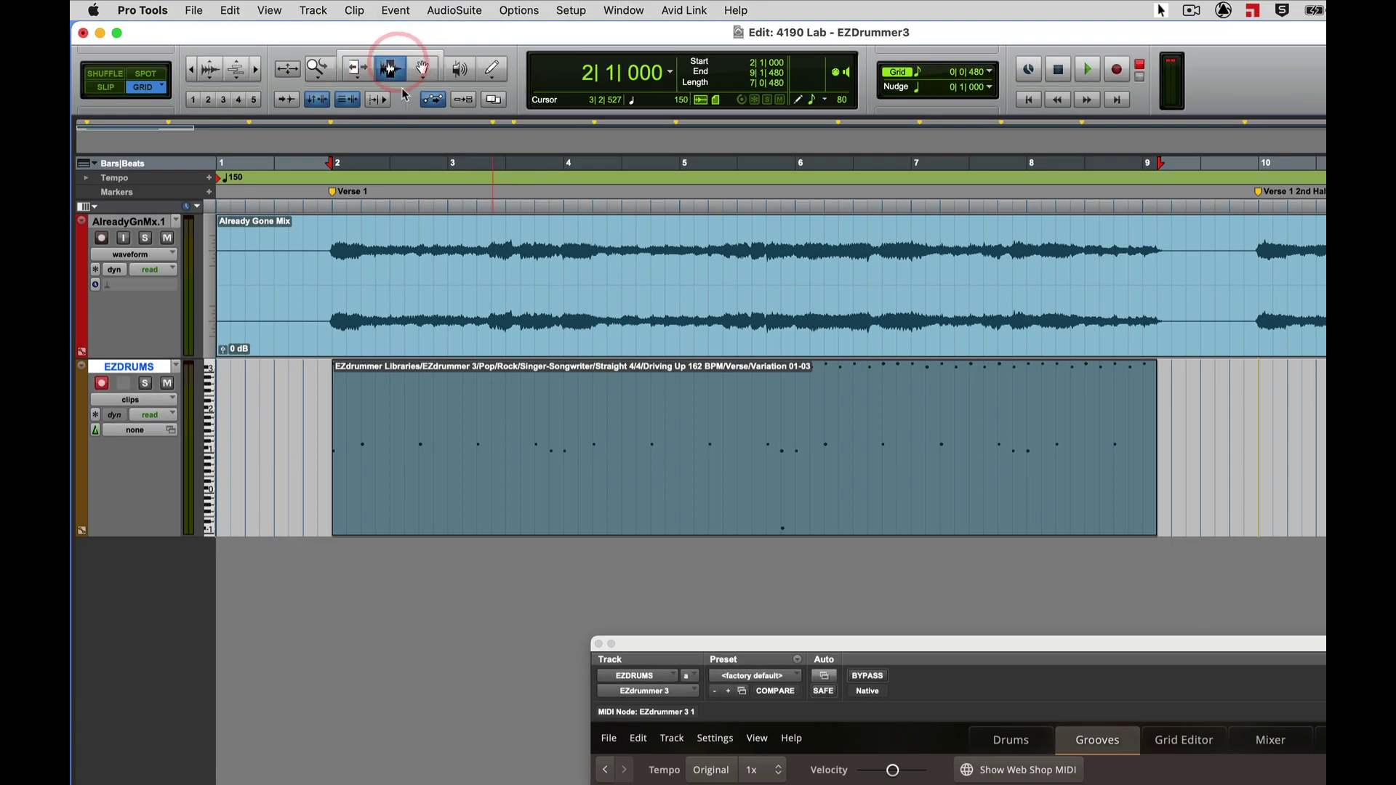
pyautogui.click(336, 450)
pyautogui.press('space')
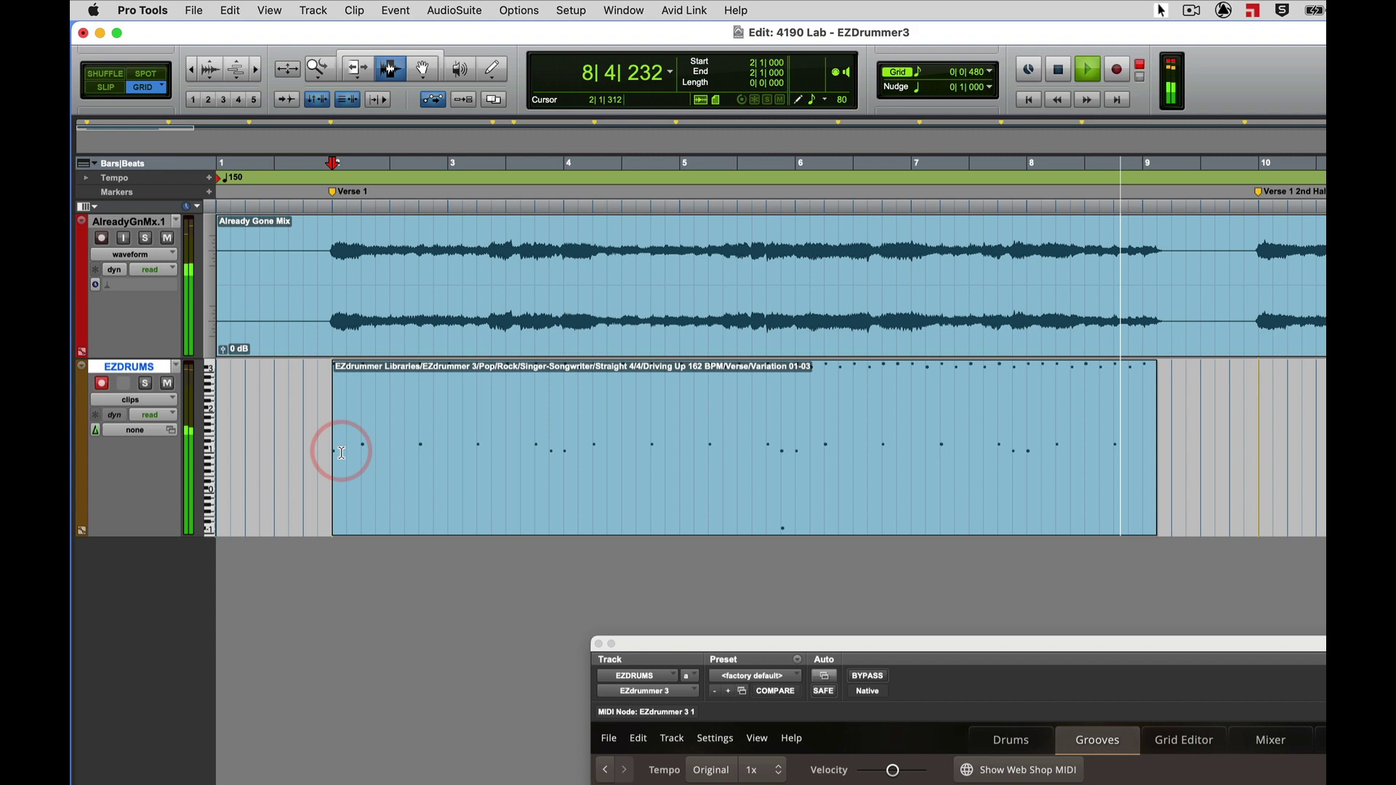
pyautogui.press('space')
pyautogui.press('r')
pyautogui.press('r')
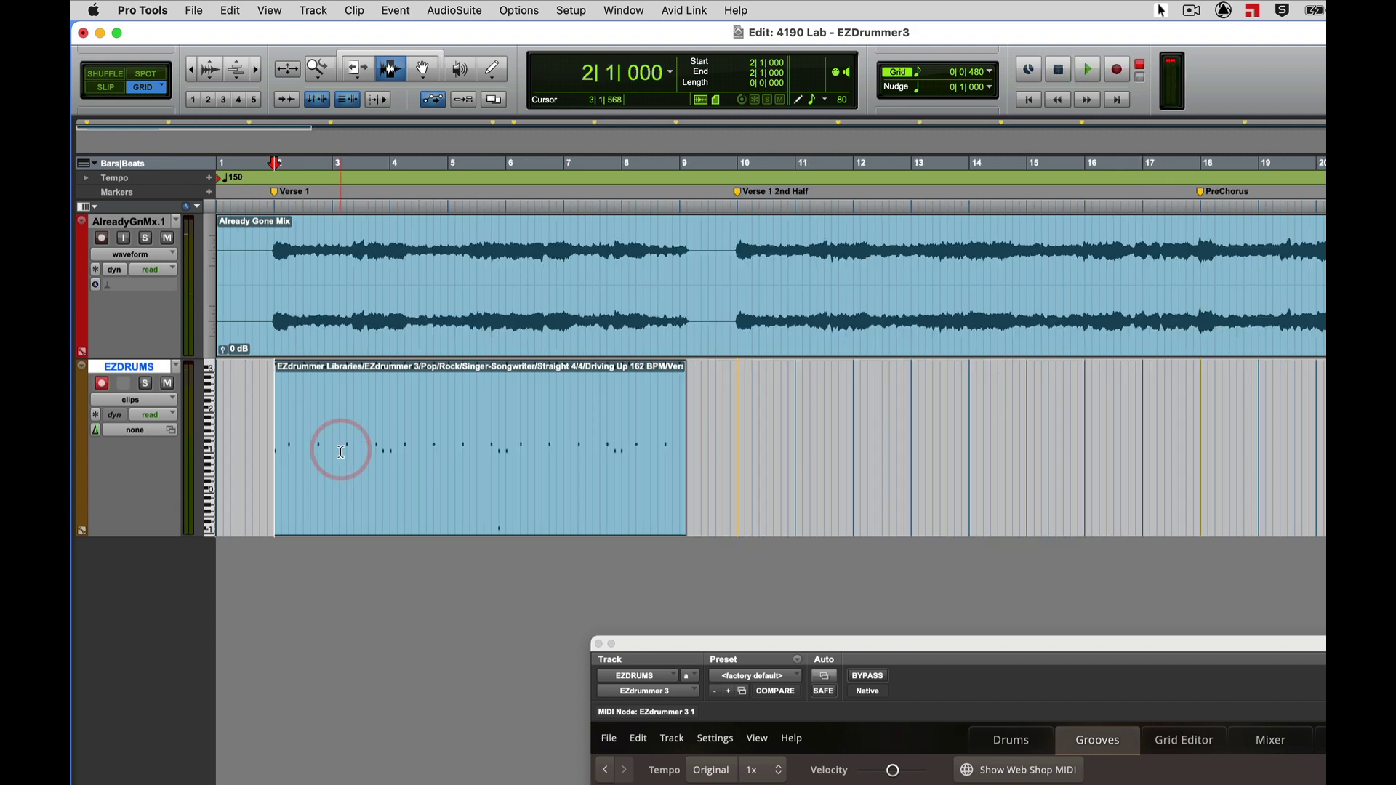
# - Switch to the Grabber and bring the EZdrummer groove browser up over the tracks
pyautogui.click(423, 68)
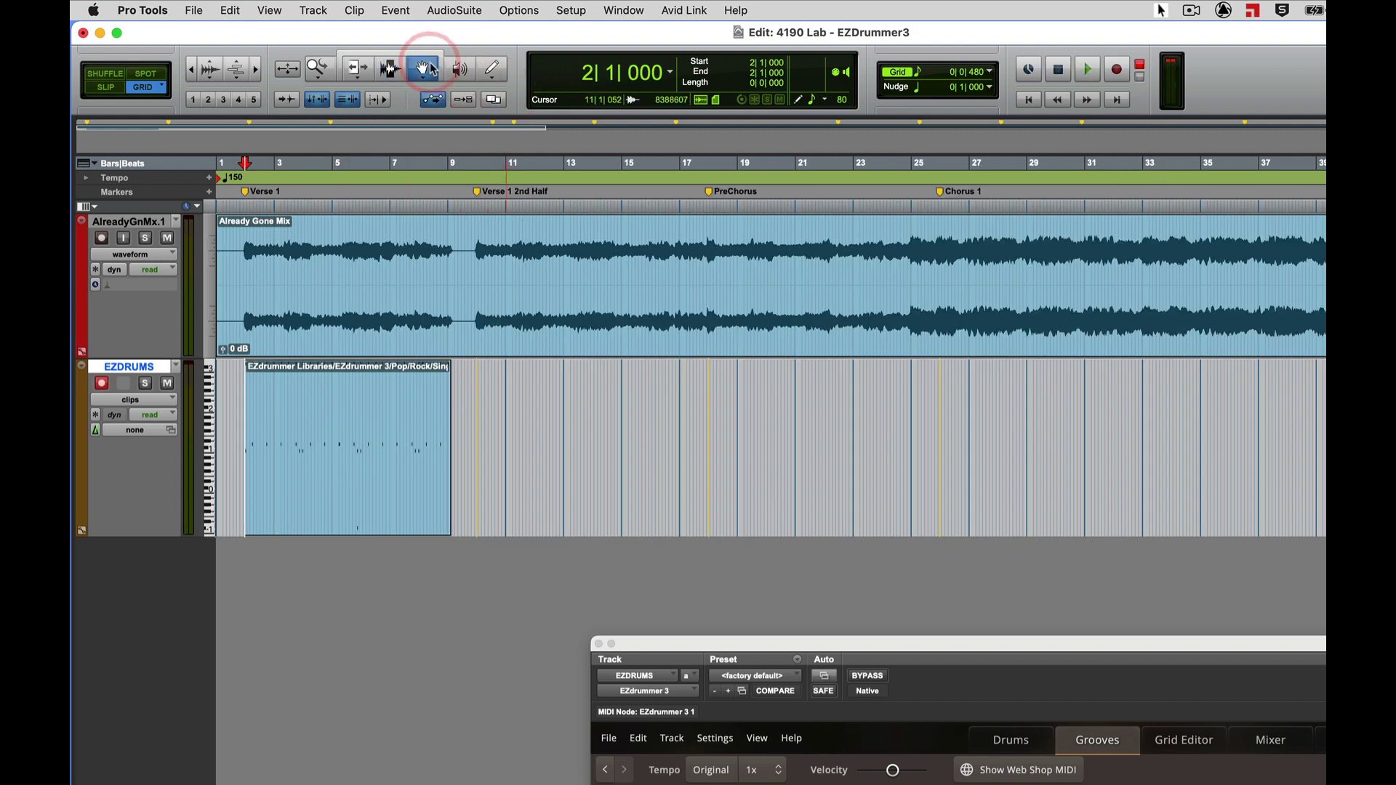
pyautogui.click(751, 649)
pyautogui.moveTo(749, 647); pyautogui.dragTo(444, 247)
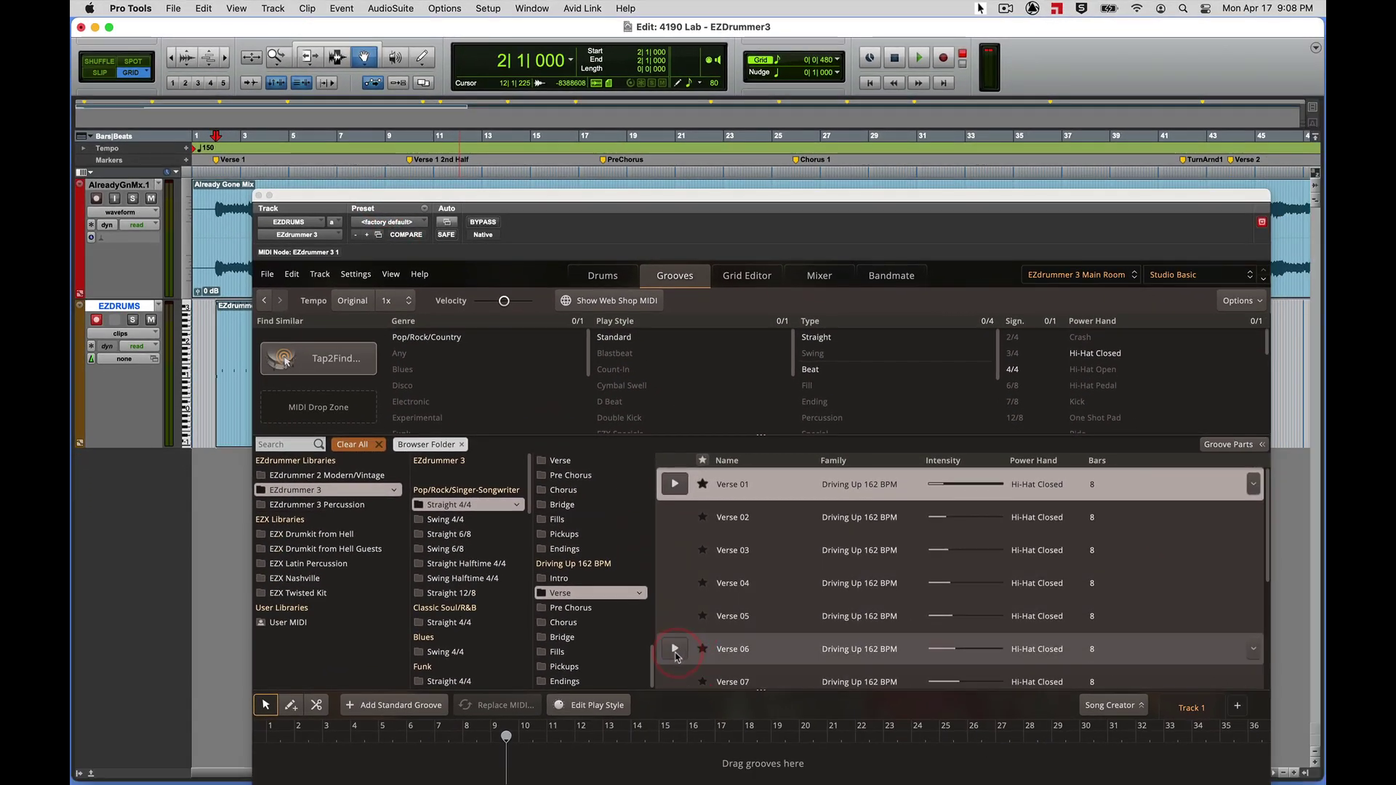
# - Preview Verse 02 and drag it onto the EZDRUMS track, spanning 13|2|480 to 21|2|480
pyautogui.click(575, 595)
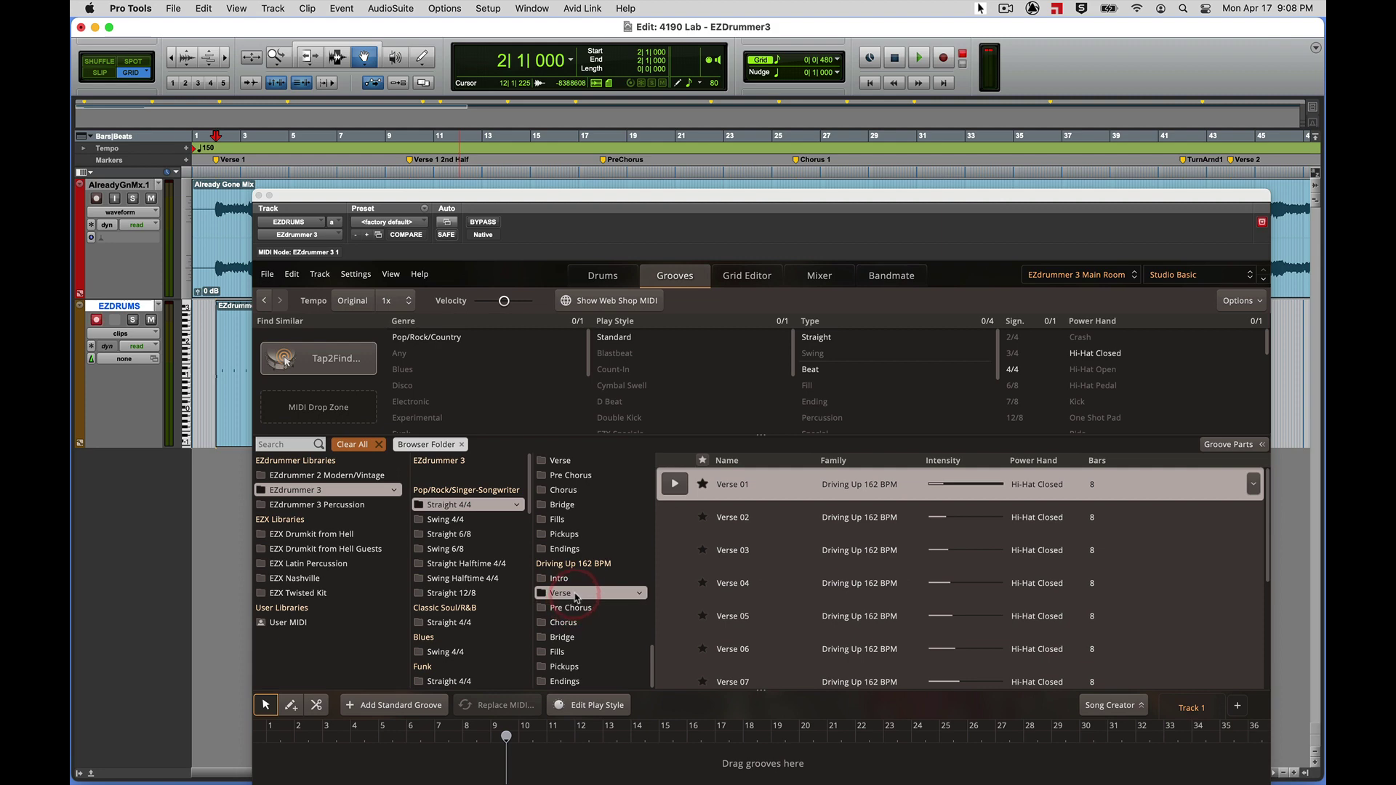
pyautogui.click(675, 521)
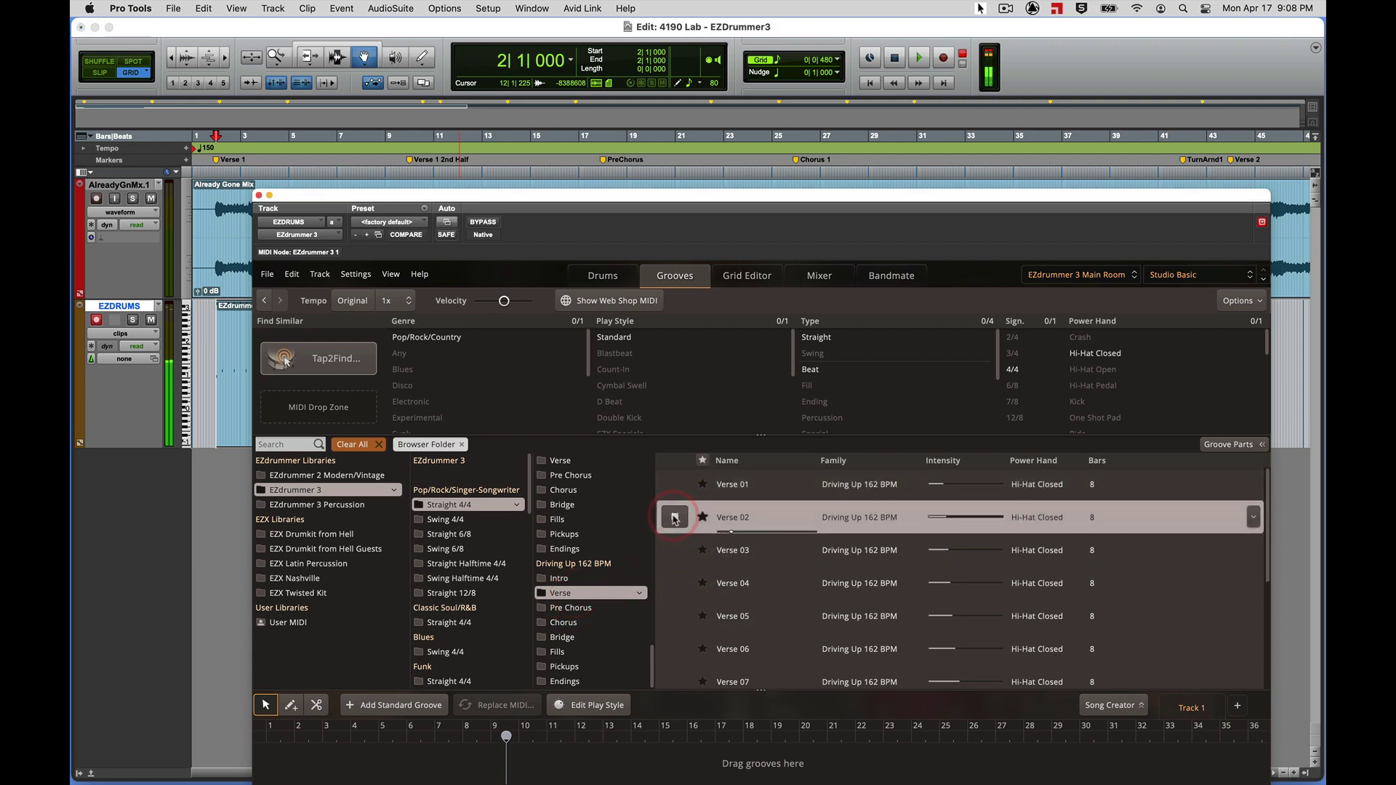
pyautogui.moveTo(664, 195); pyautogui.dragTo(808, 457)
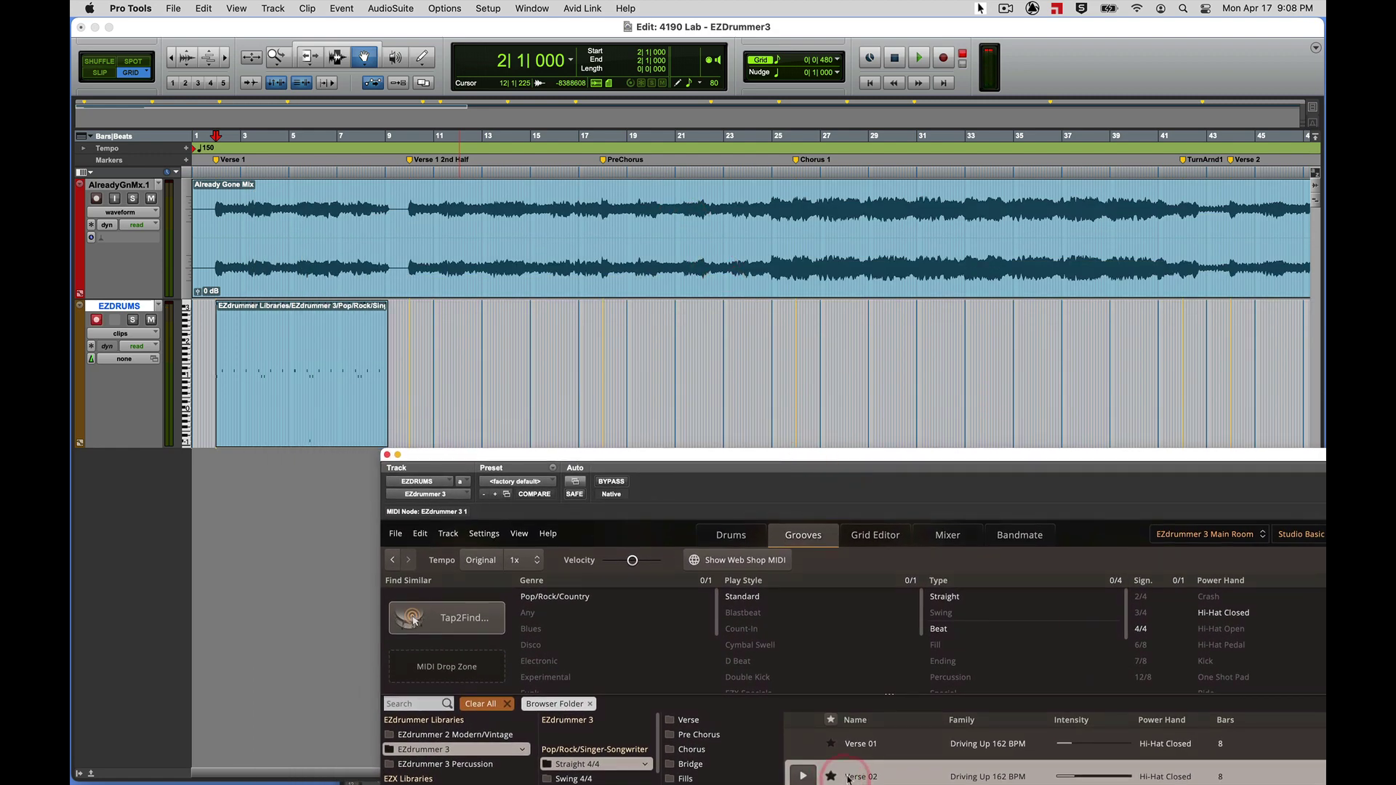
pyautogui.moveTo(848, 776); pyautogui.dragTo(490, 329)
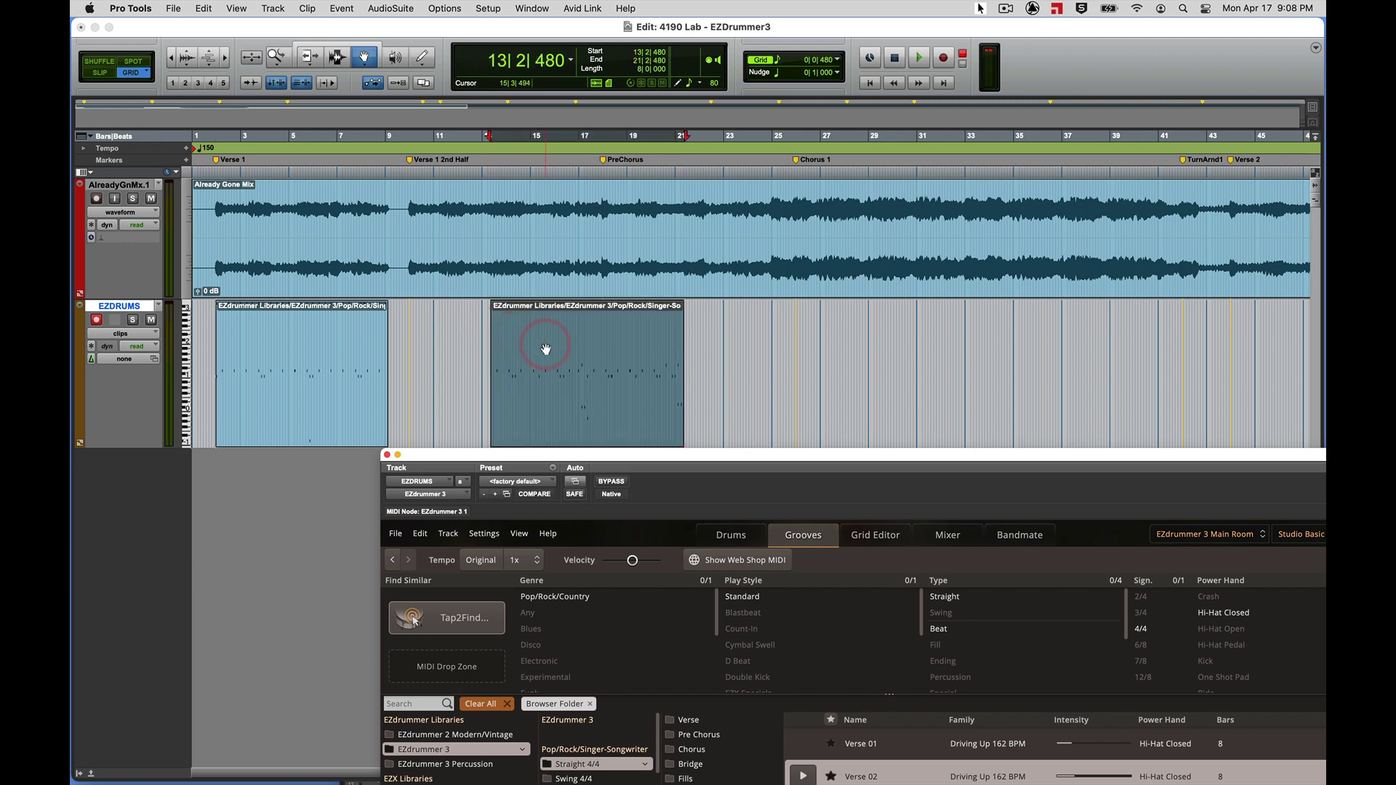
# - Delete the misplaced groove clip and set the Pro Tools grid to 1 bar
pyautogui.click(718, 352)
pyautogui.click(594, 353)
pyautogui.press('Delete')
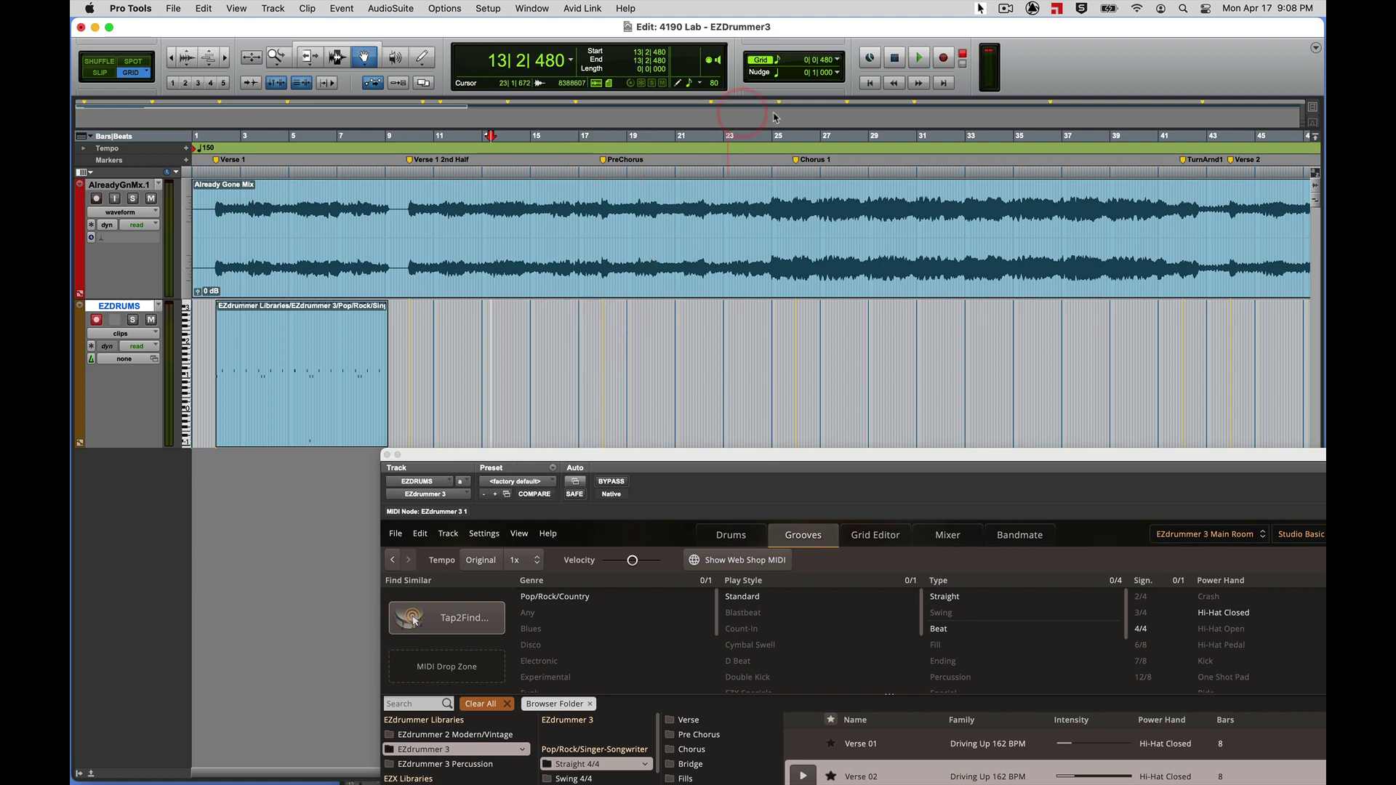
pyautogui.click(833, 60)
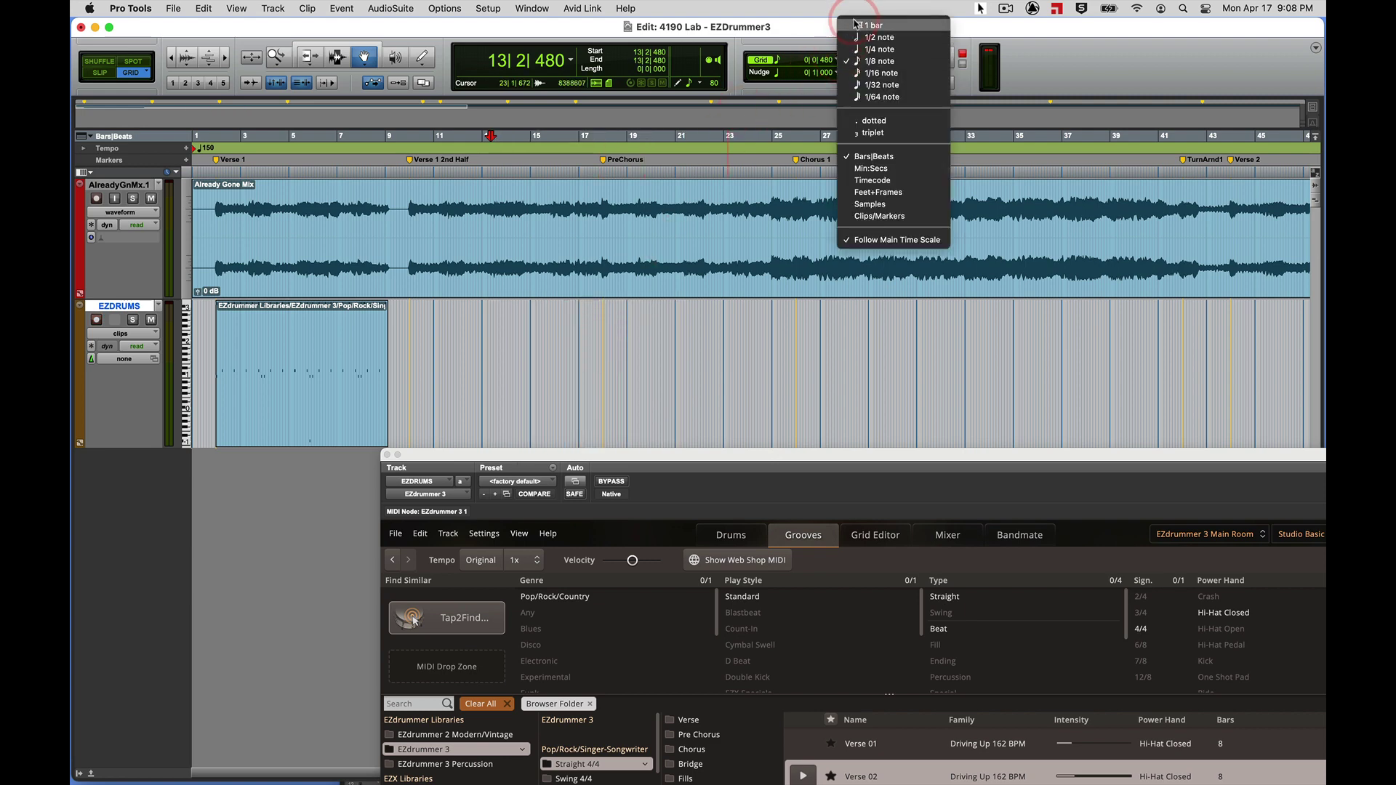
pyautogui.click(859, 26)
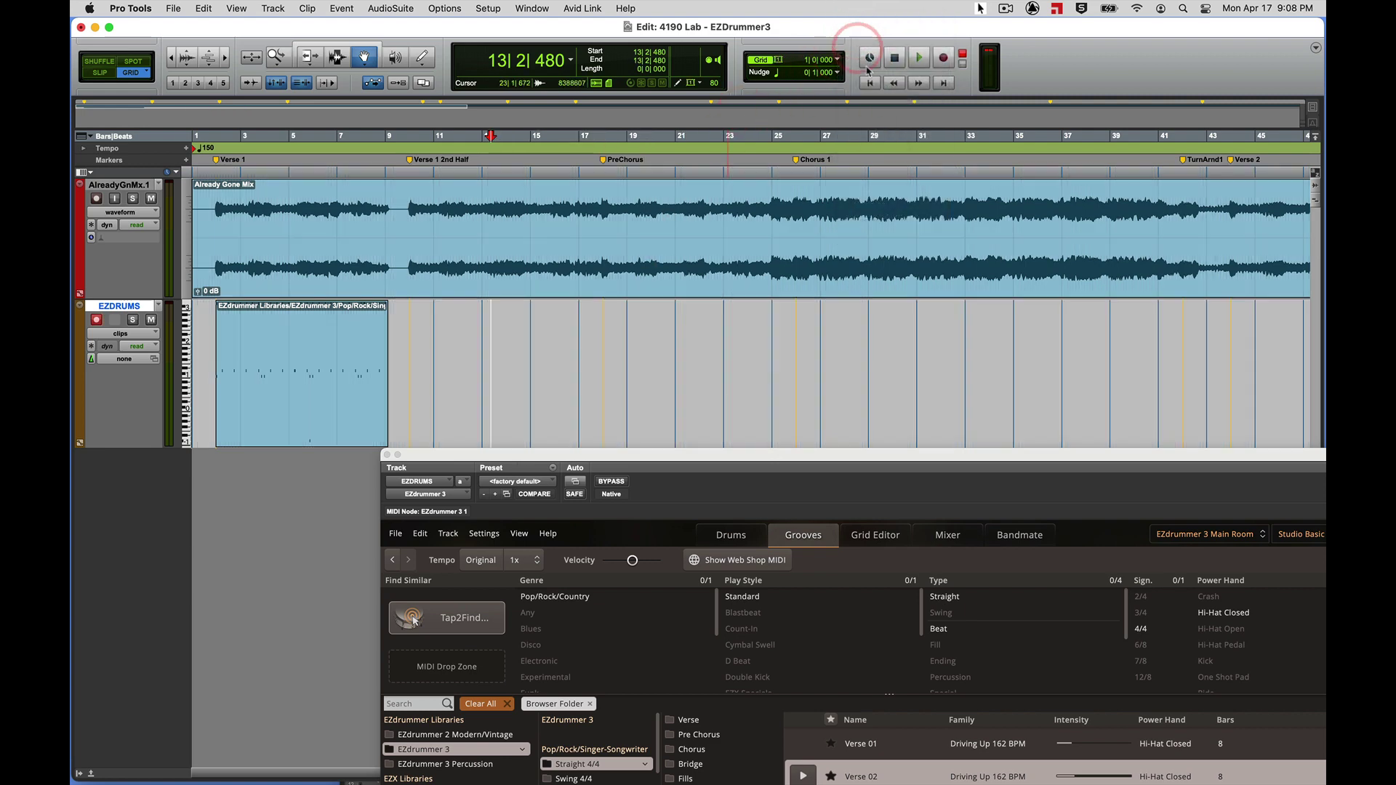
# - Drag the Verse 02 groove from EZdrummer onto EZDRUMS at bar 10 and play it back
pyautogui.click(918, 771)
pyautogui.moveTo(918, 771); pyautogui.dragTo(424, 365)
pyautogui.press('space')
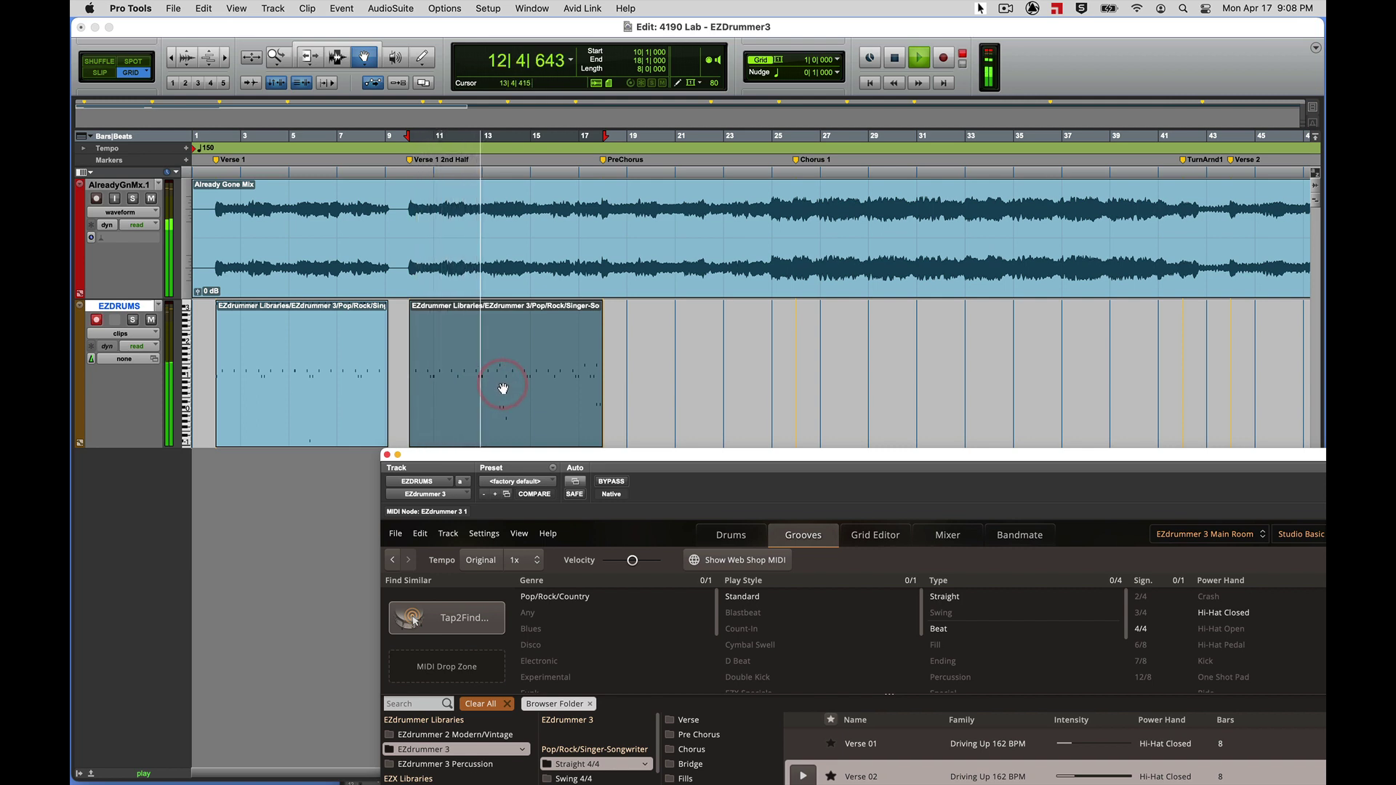
# - Stop playback, duplicate the Verse 02 clip with Cmd+D, then undo the duplication
pyautogui.press('space')
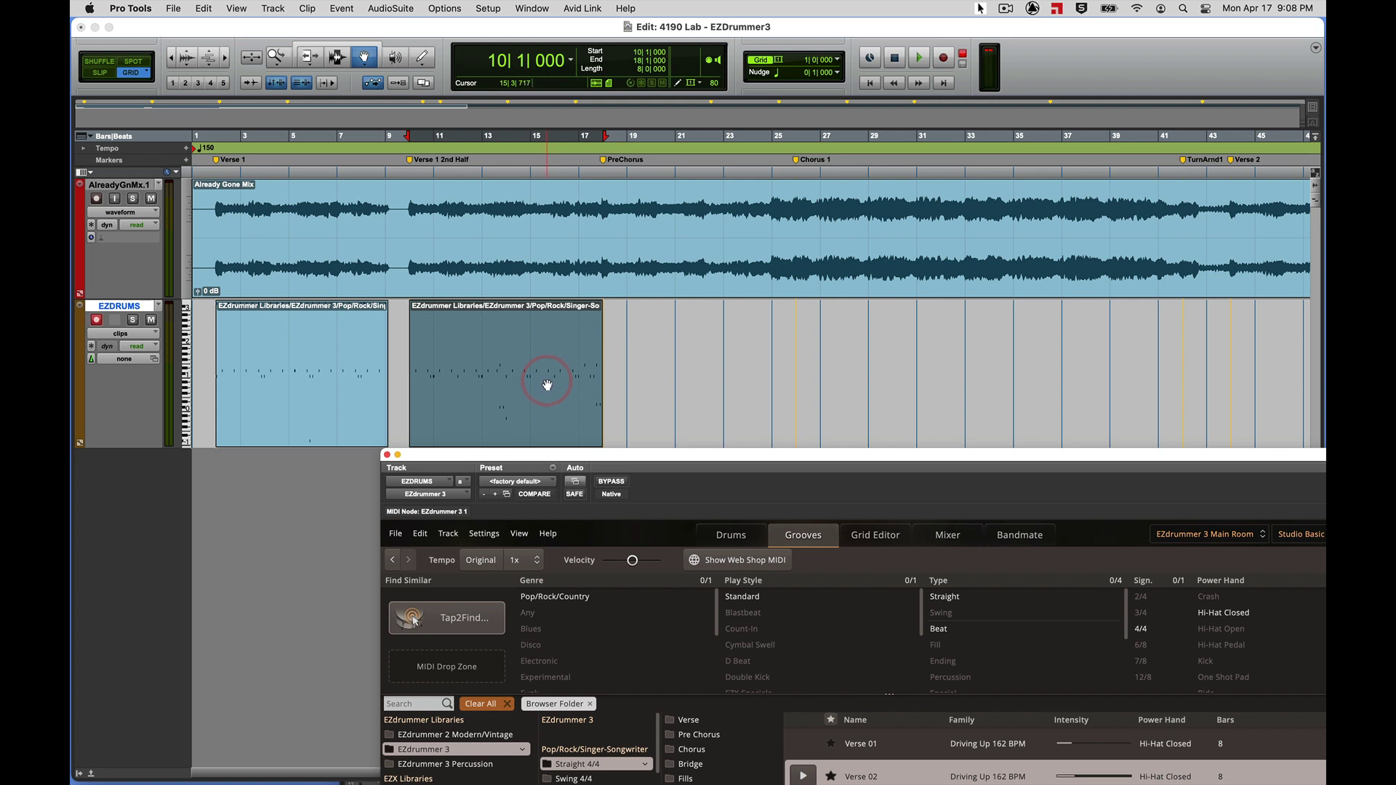
pyautogui.press('super+d')
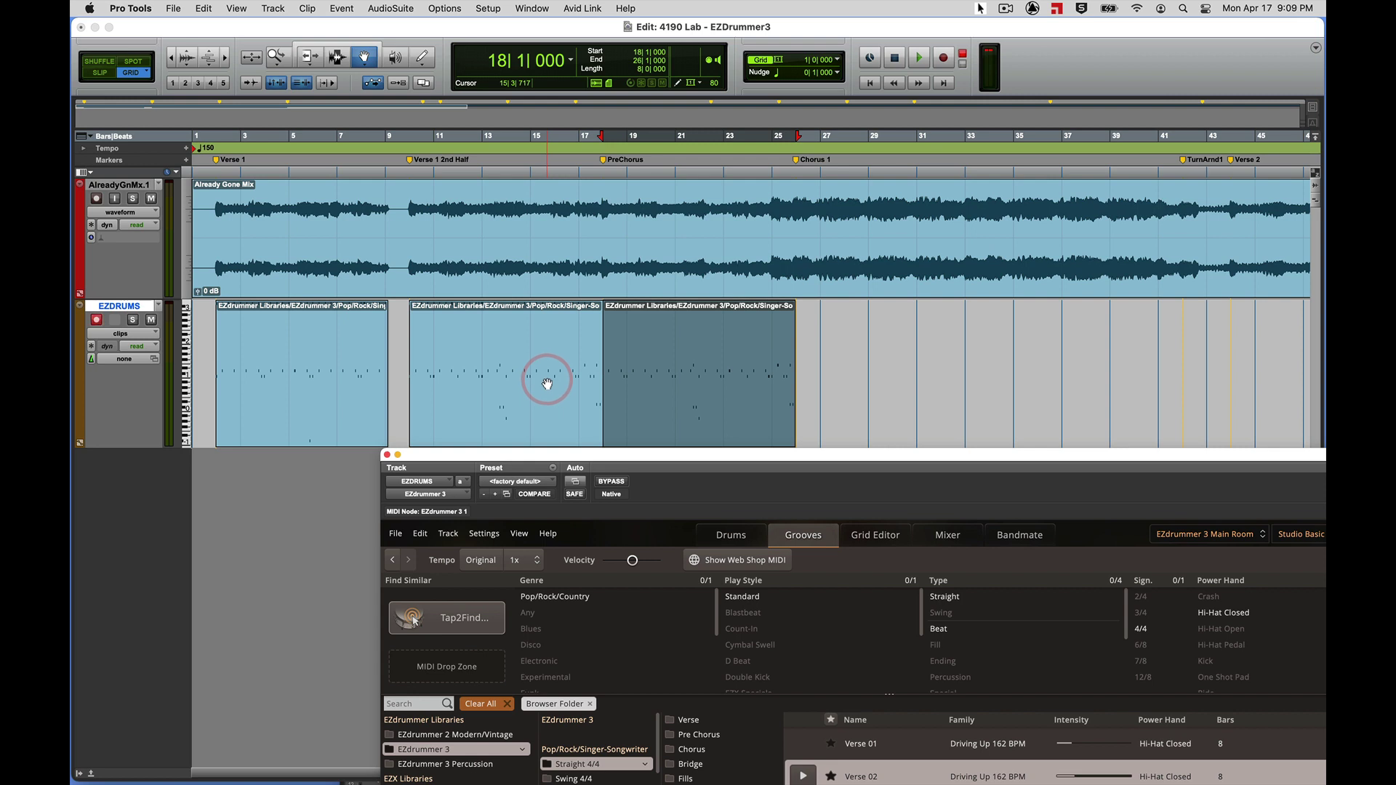
pyautogui.press('super+z')
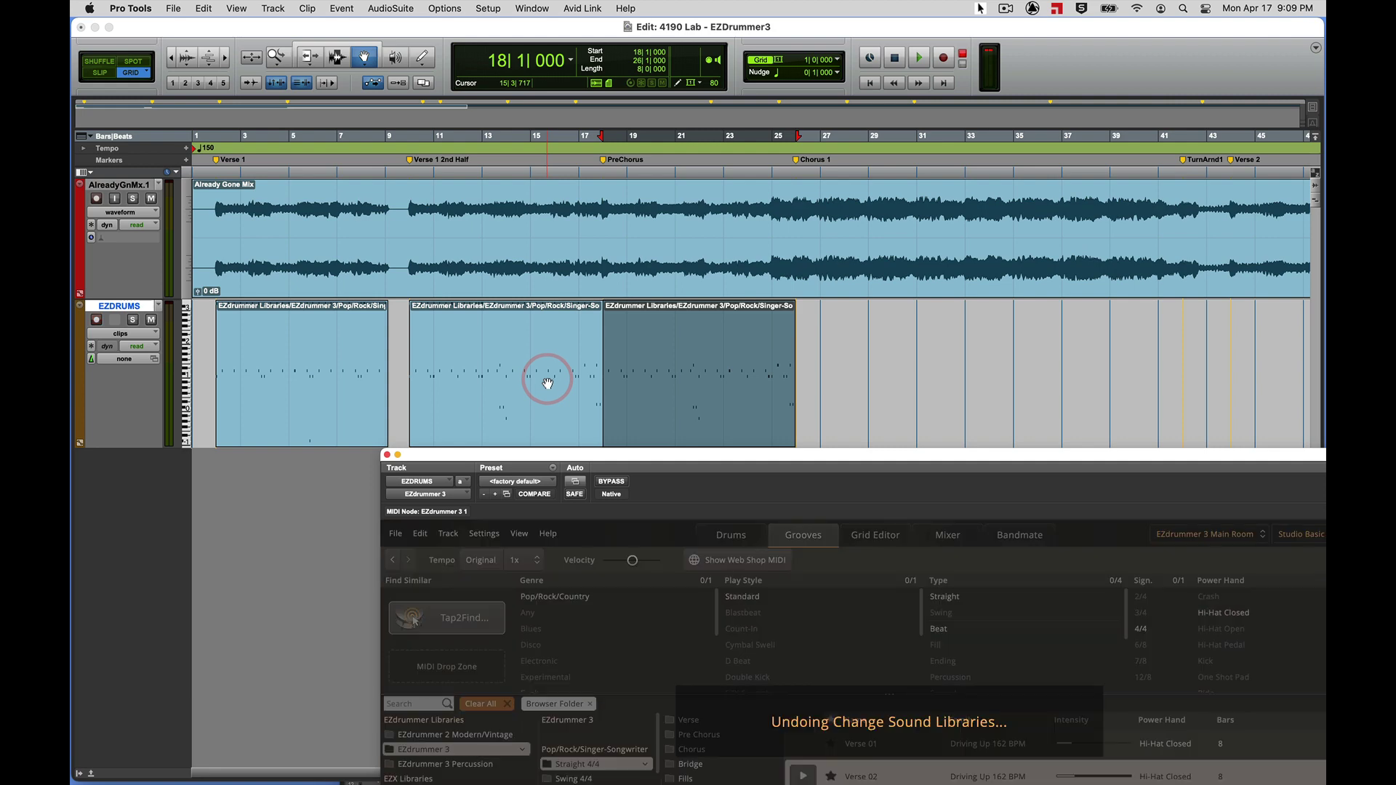
# - Remove the leftover duplicate and Option-drag the bar 10–18 clip to make a copy at bars 18–26
pyautogui.click(726, 379)
pyautogui.click(730, 379)
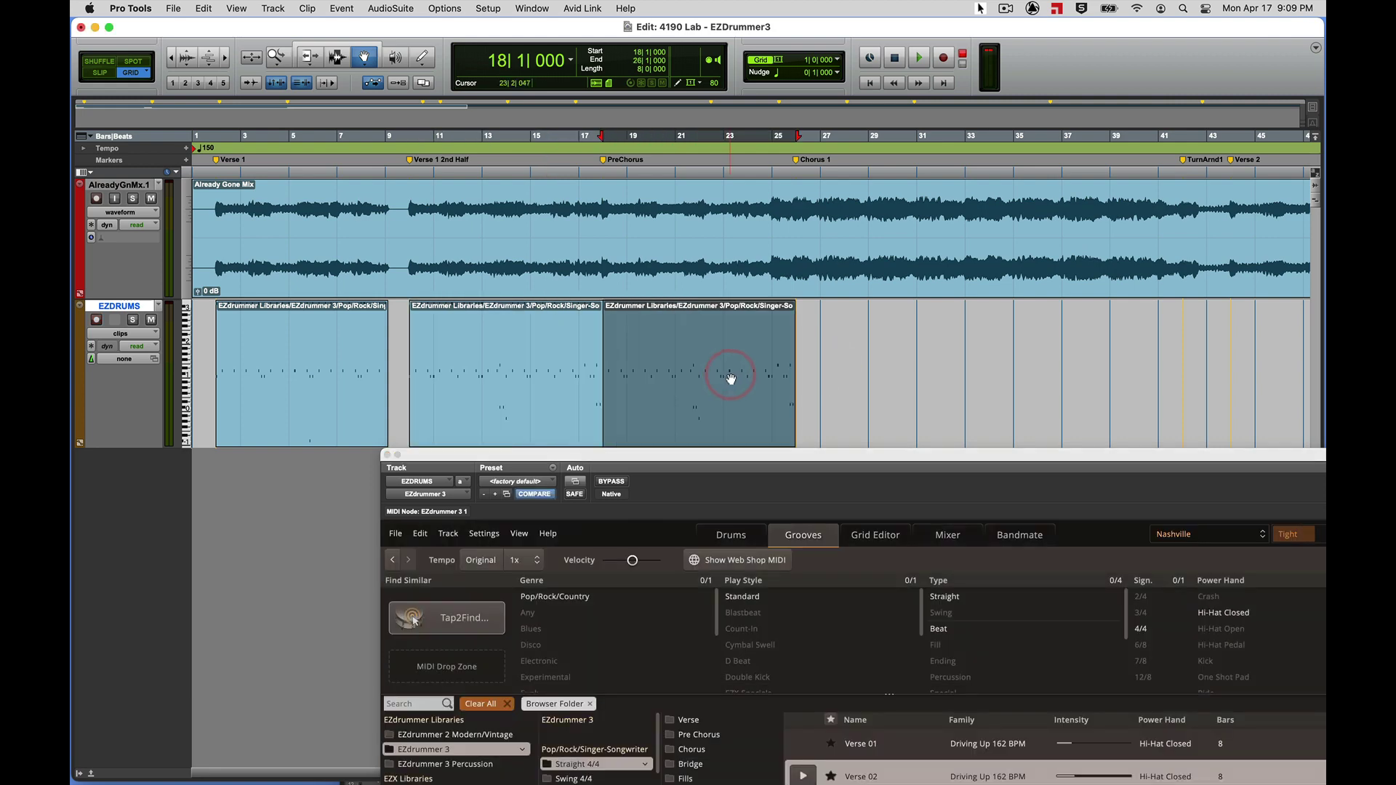
pyautogui.press('super+z')
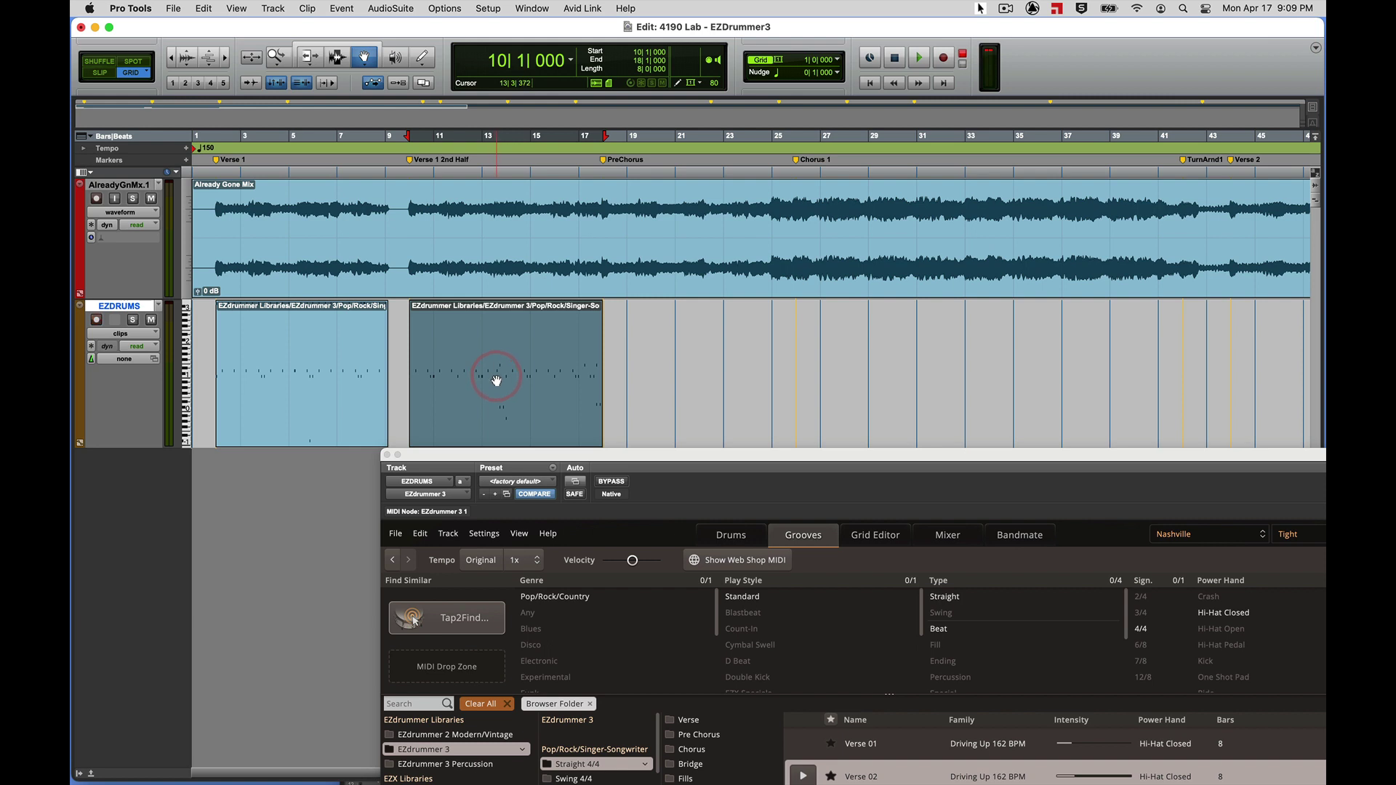
pyautogui.moveTo(495, 380); pyautogui.dragTo(695, 380)
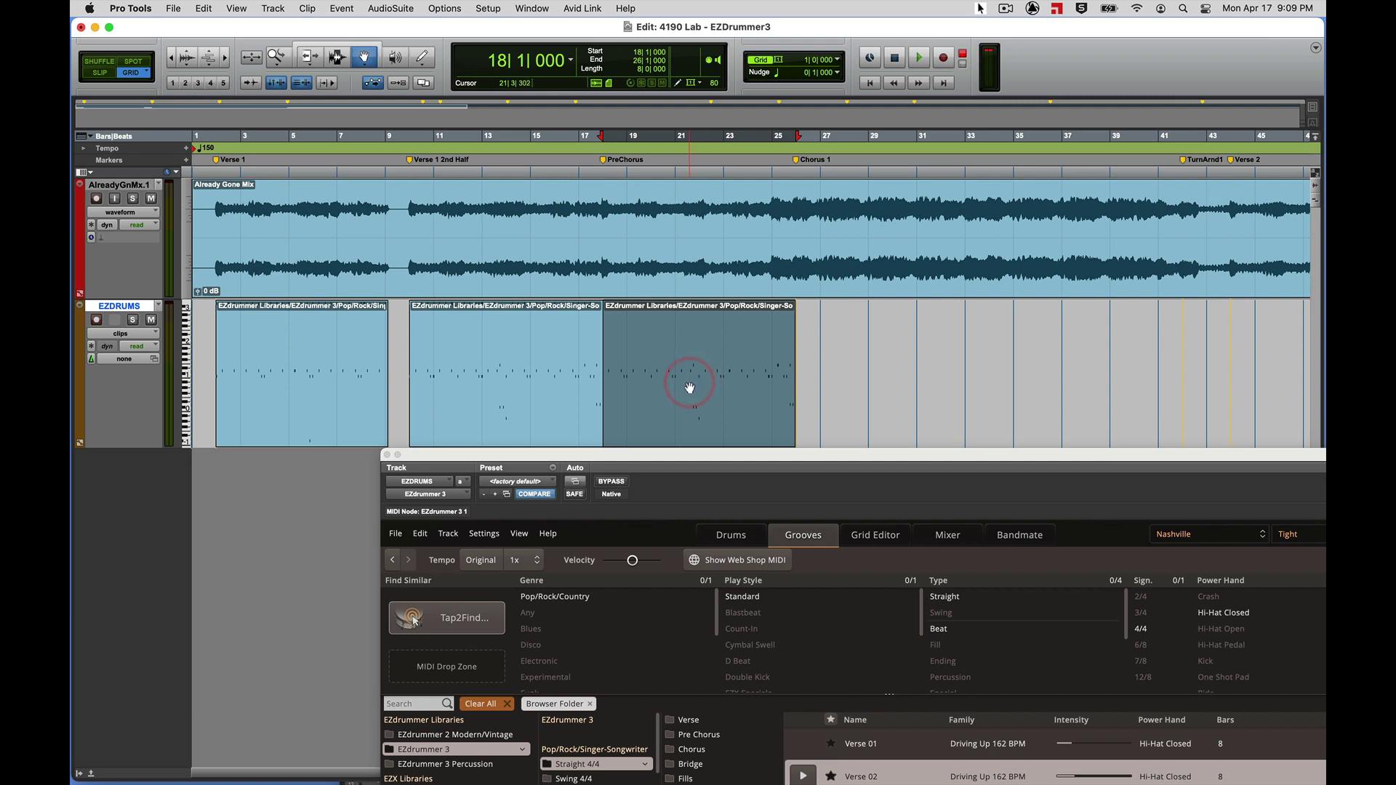
pyautogui.click(510, 392)
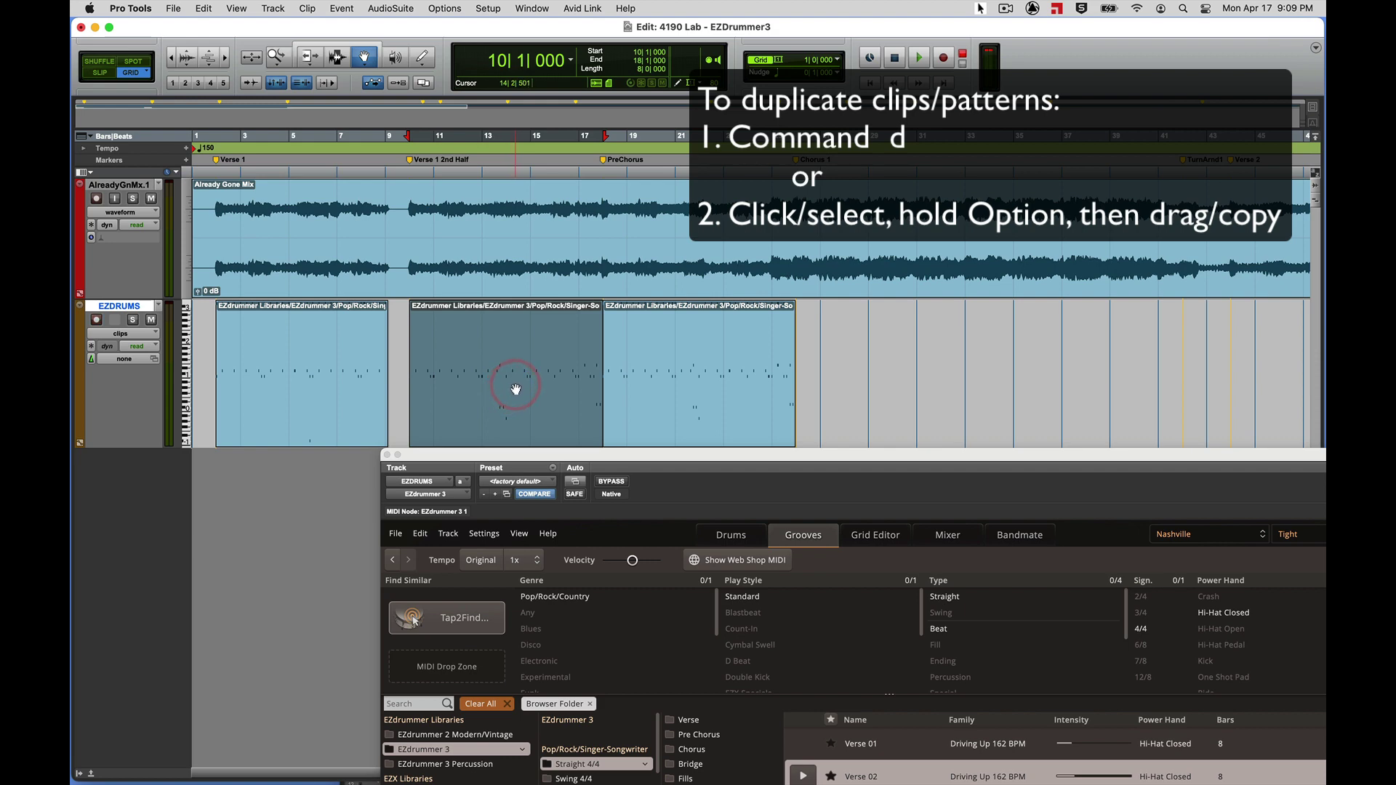
# - Zoom out the timeline and enlarge the EZdrummer 3 window by double-clicking its title bar
pyautogui.press('super+bracketleft')
pyautogui.moveTo(614, 456); pyautogui.dragTo(617, 457)
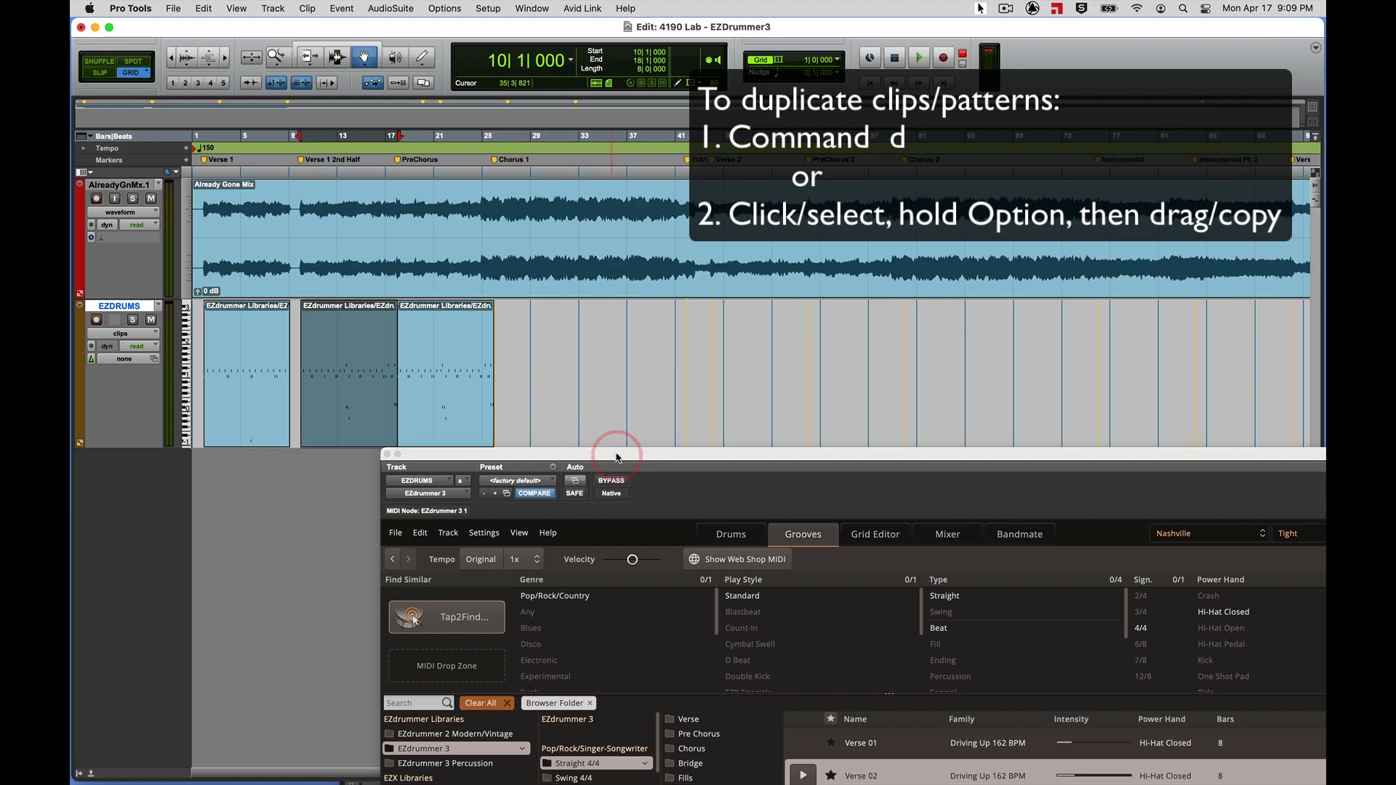
pyautogui.doubleClick(617, 457)
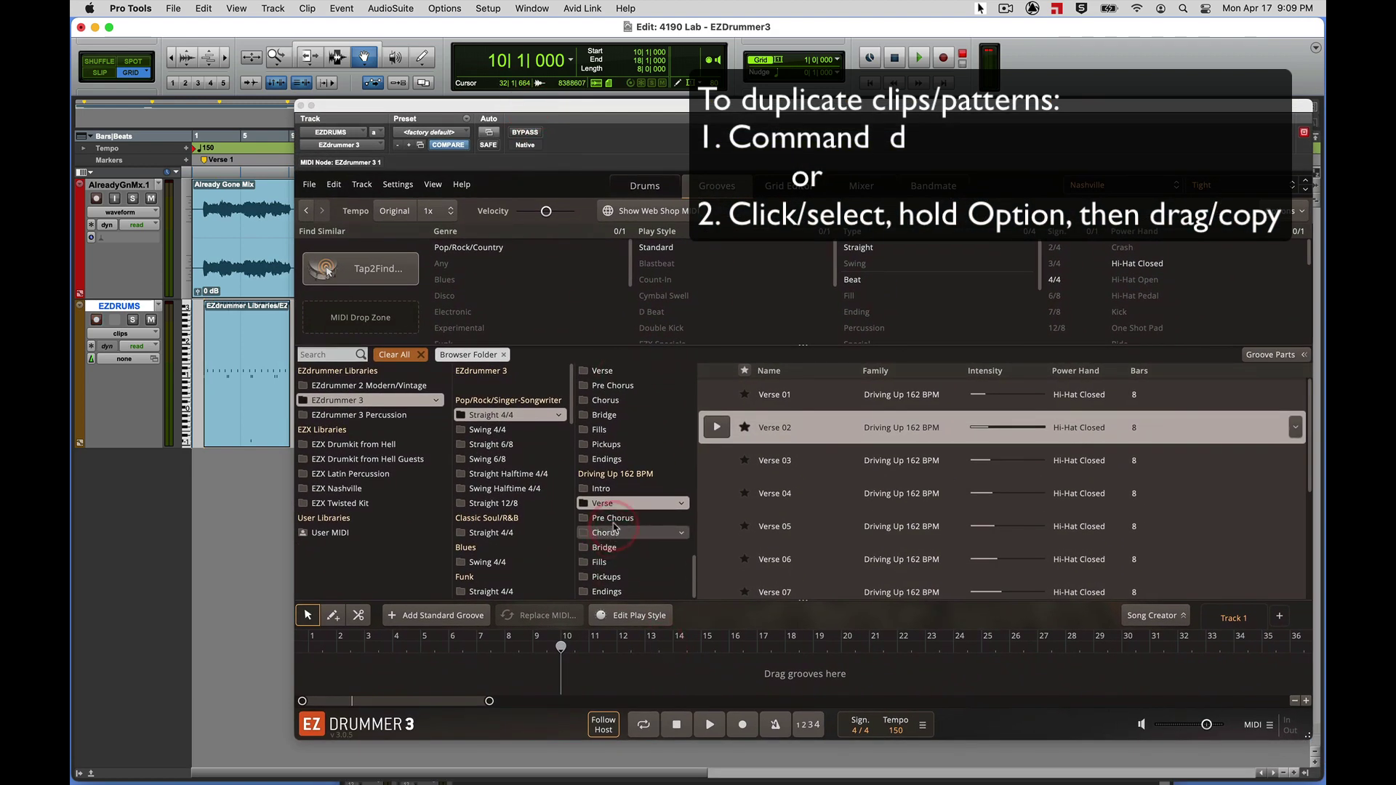
# - Browse the Chorus grooves, return to Verse, and move the plugin window to reveal the tracks
pyautogui.click(614, 530)
pyautogui.click(603, 503)
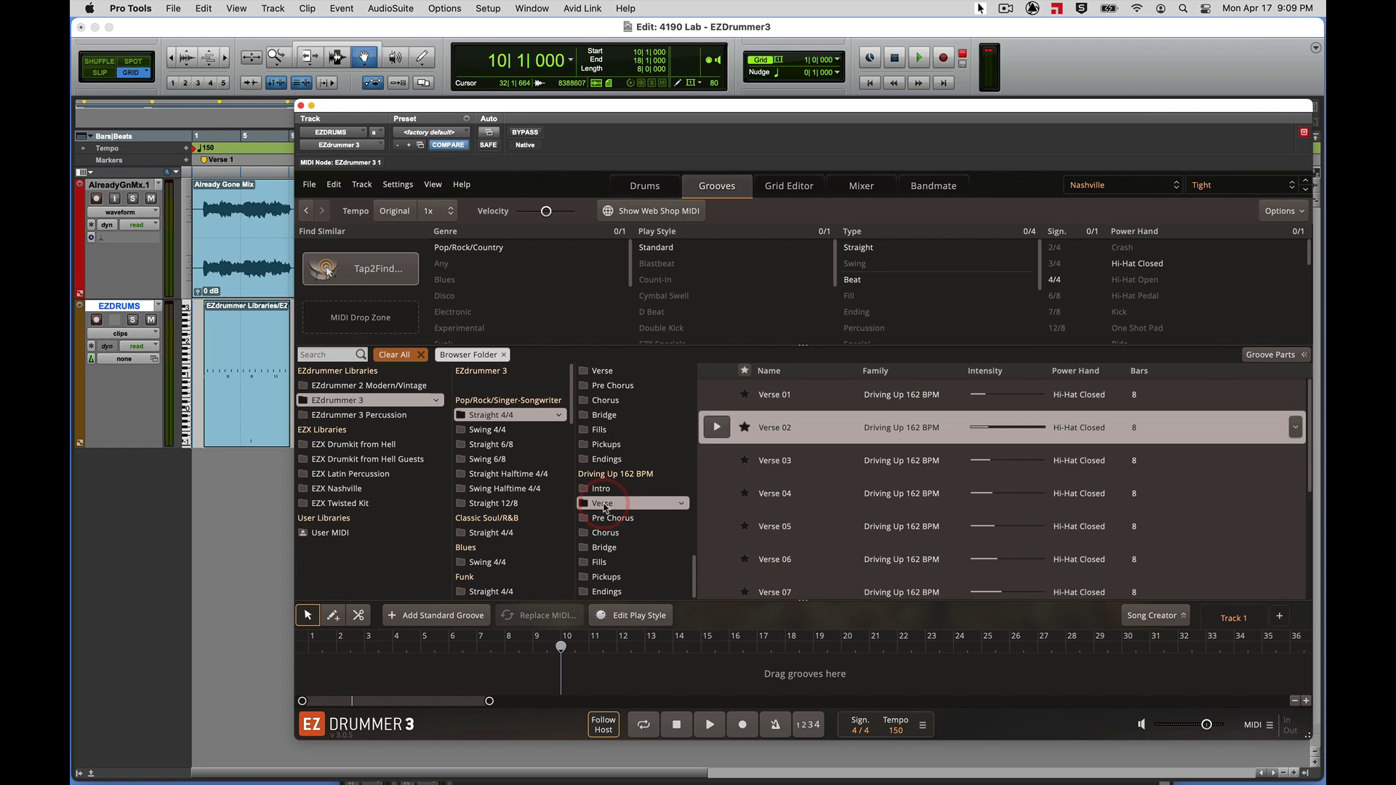
pyautogui.moveTo(562, 114); pyautogui.dragTo(623, 396)
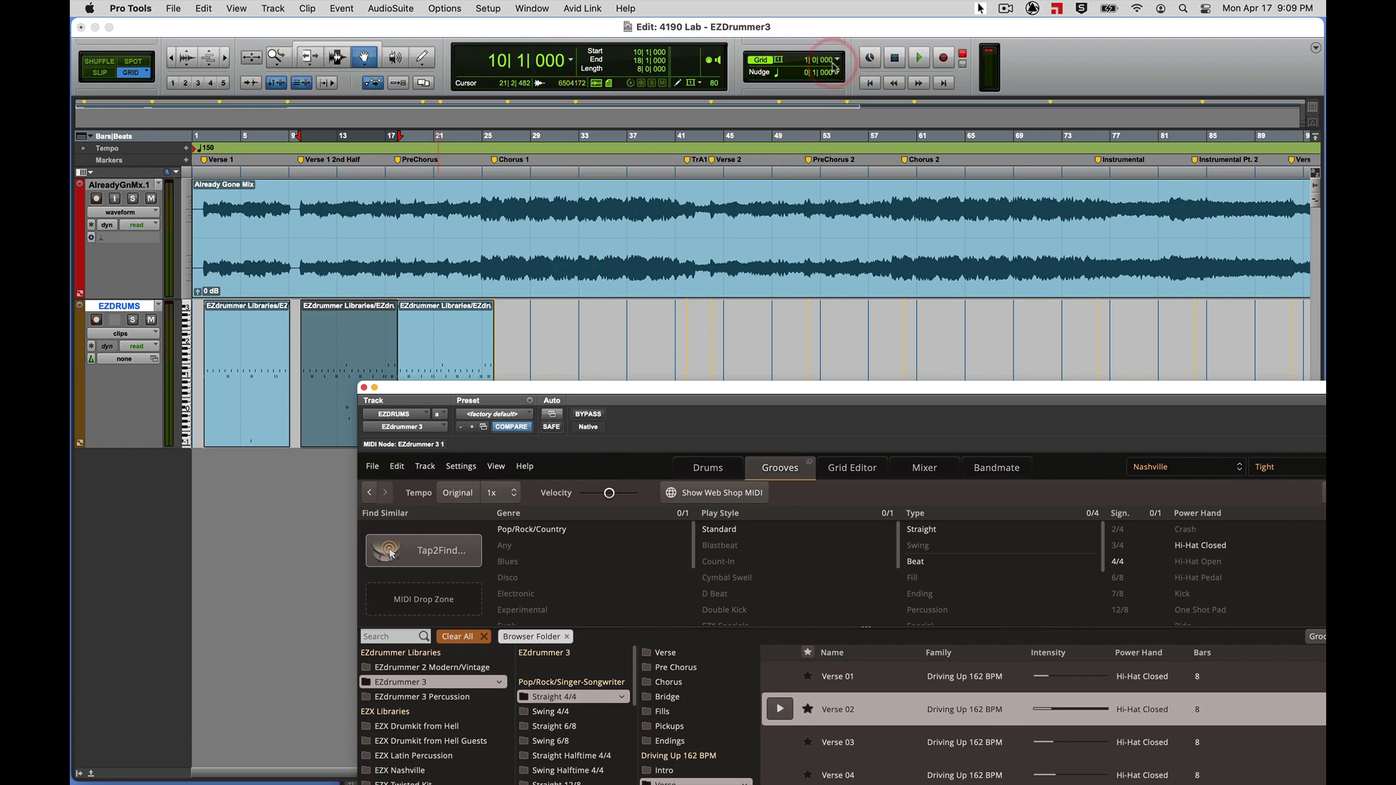
# - Keep the Pro Tools grid resolution at 1 bar
pyautogui.click(837, 61)
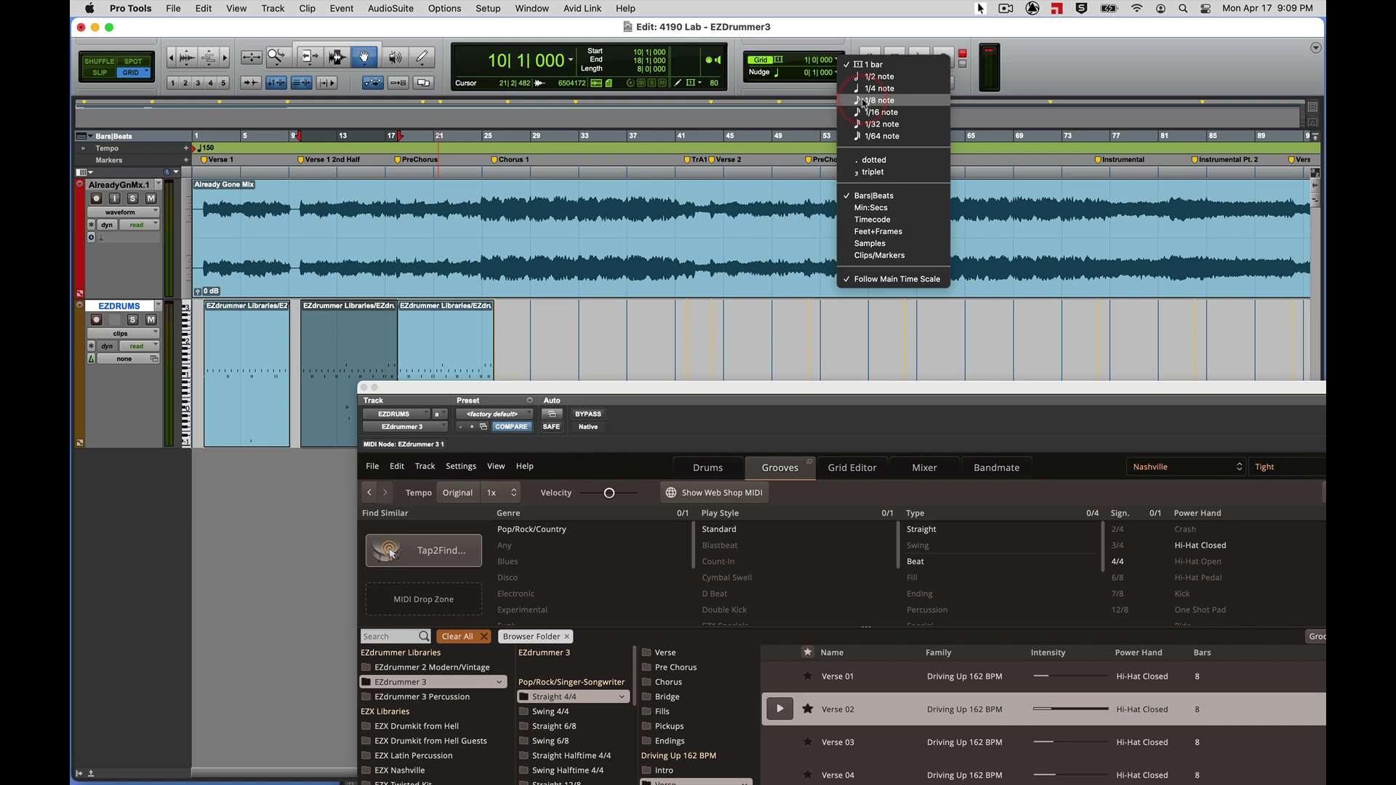
pyautogui.click(860, 64)
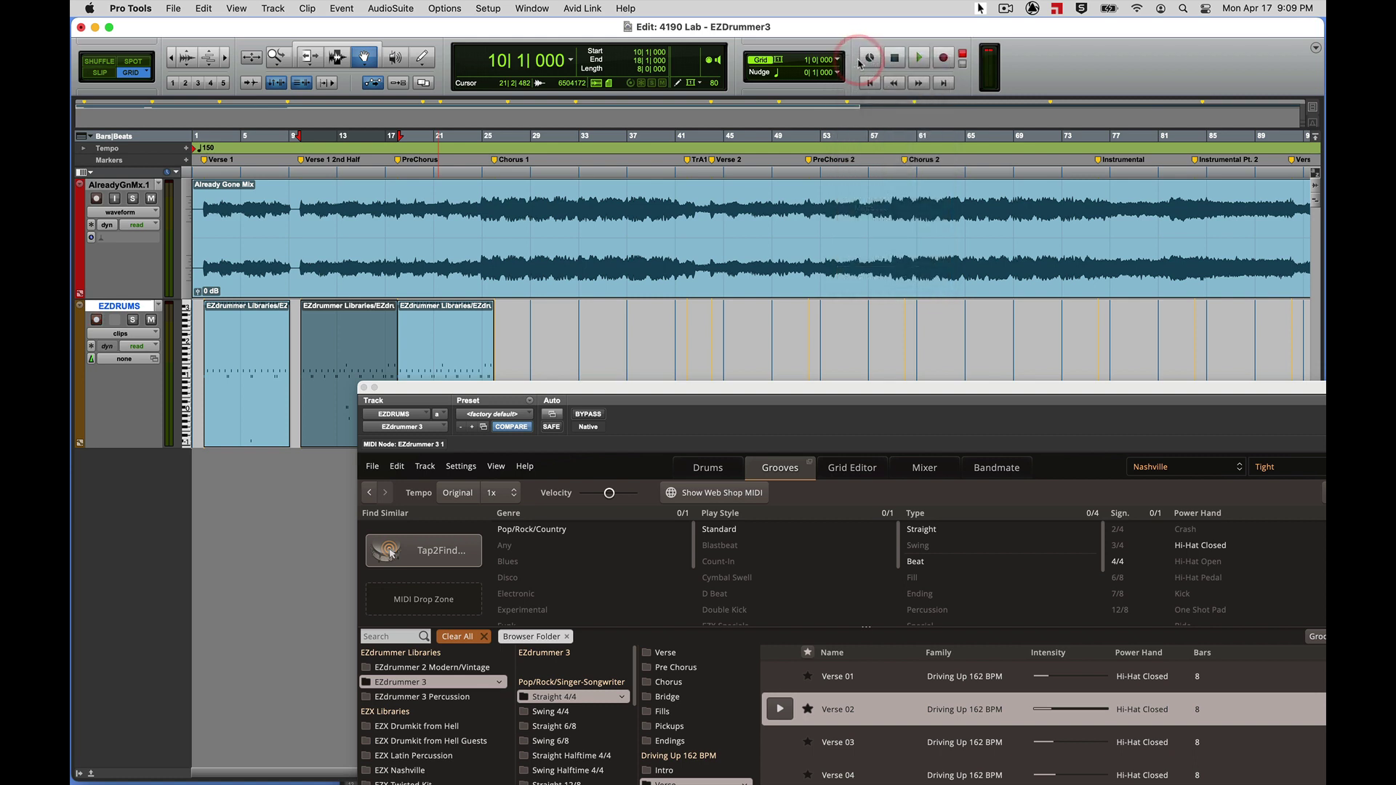
pyautogui.moveTo(560, 303); pyautogui.dragTo(518, 324)
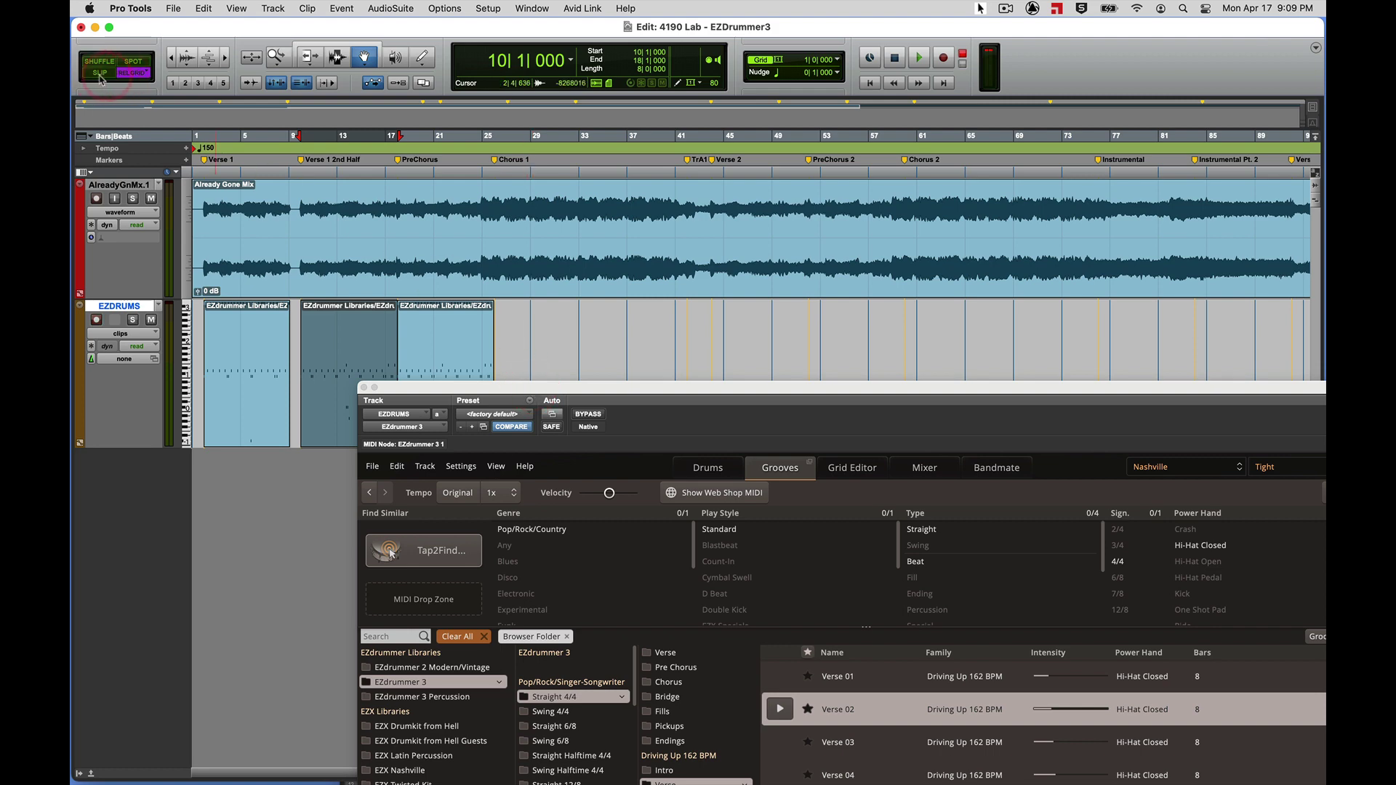
# - Toggle Edit Mode to Rel Grid and back to Grid, then move EZdrummer 3 fully into view
pyautogui.click(137, 76)
pyautogui.click(137, 75)
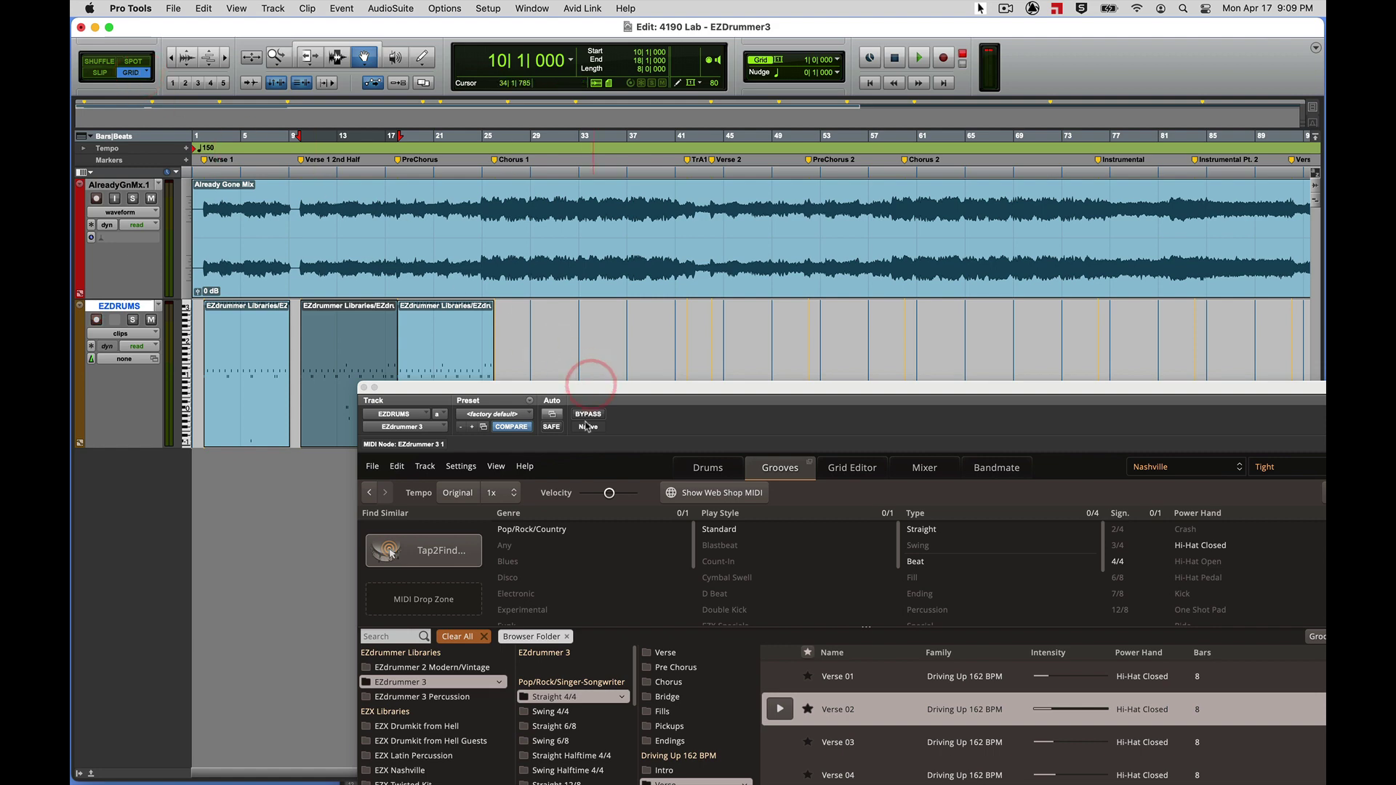
pyautogui.moveTo(591, 390); pyautogui.dragTo(458, 123)
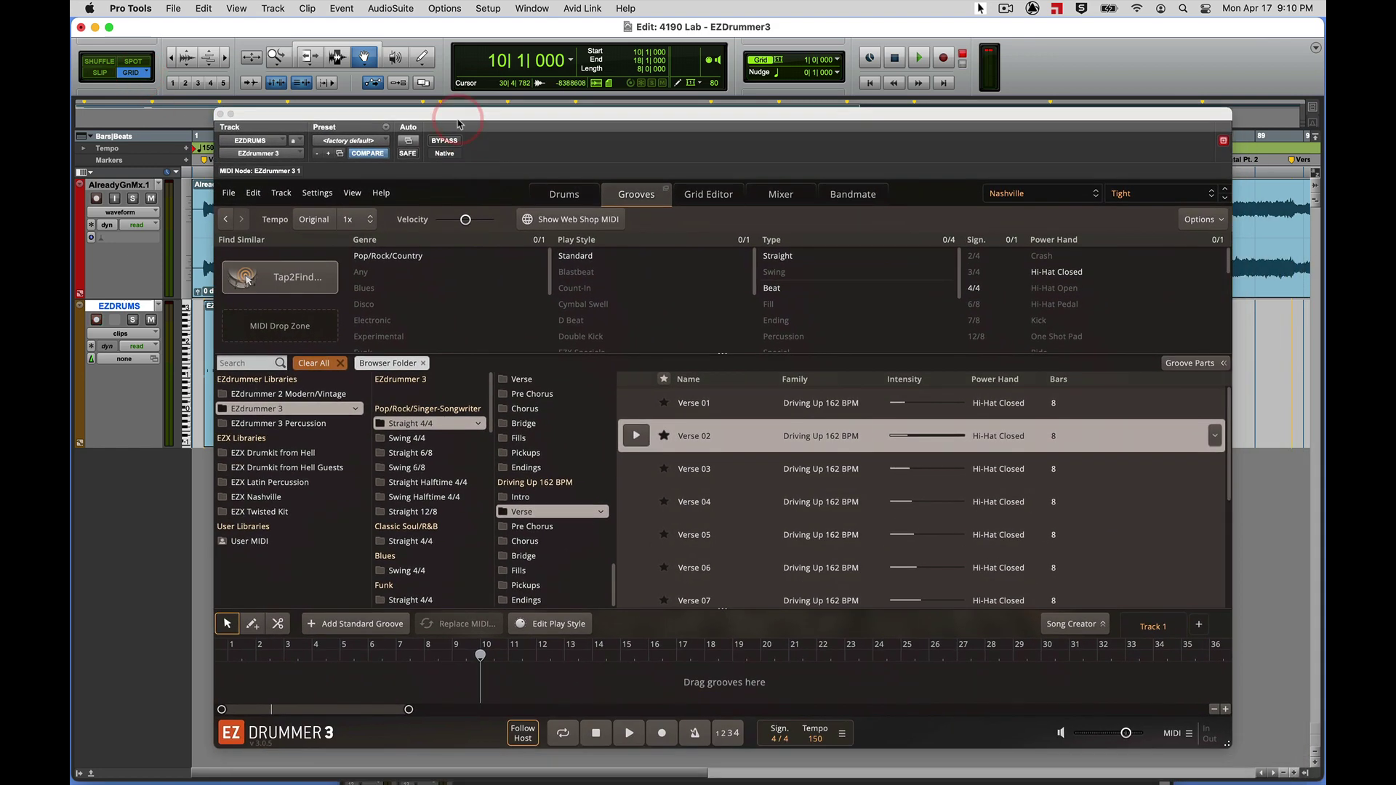